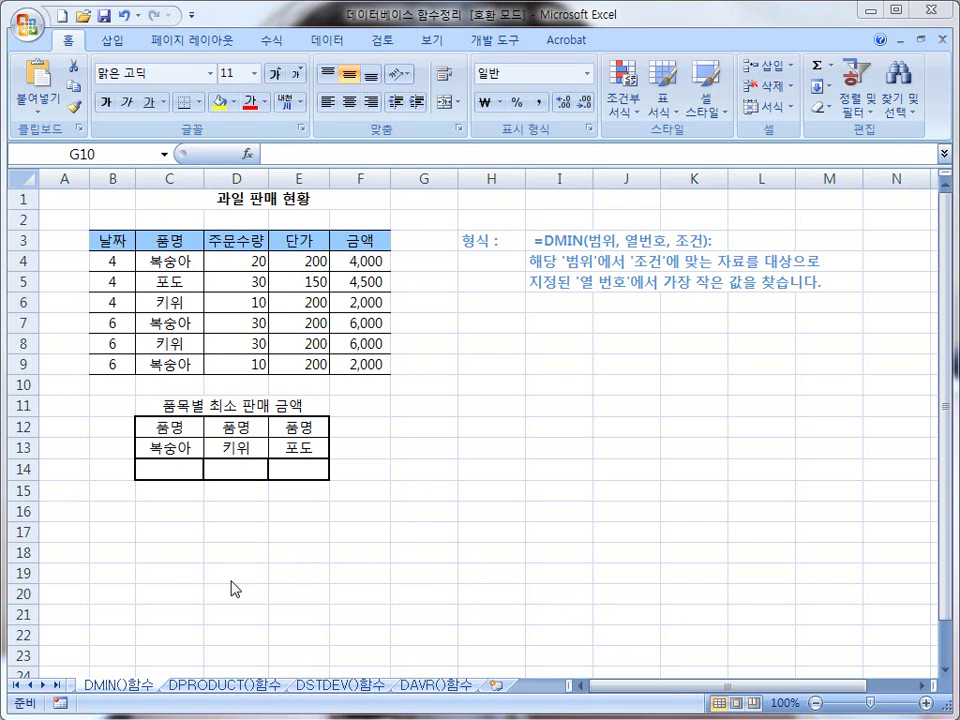
- Start a DMIN formula in cell C14 with B3:F9 as the database and "금액" as the field
{"action": "left_click", "coordinate": [179, 472]}
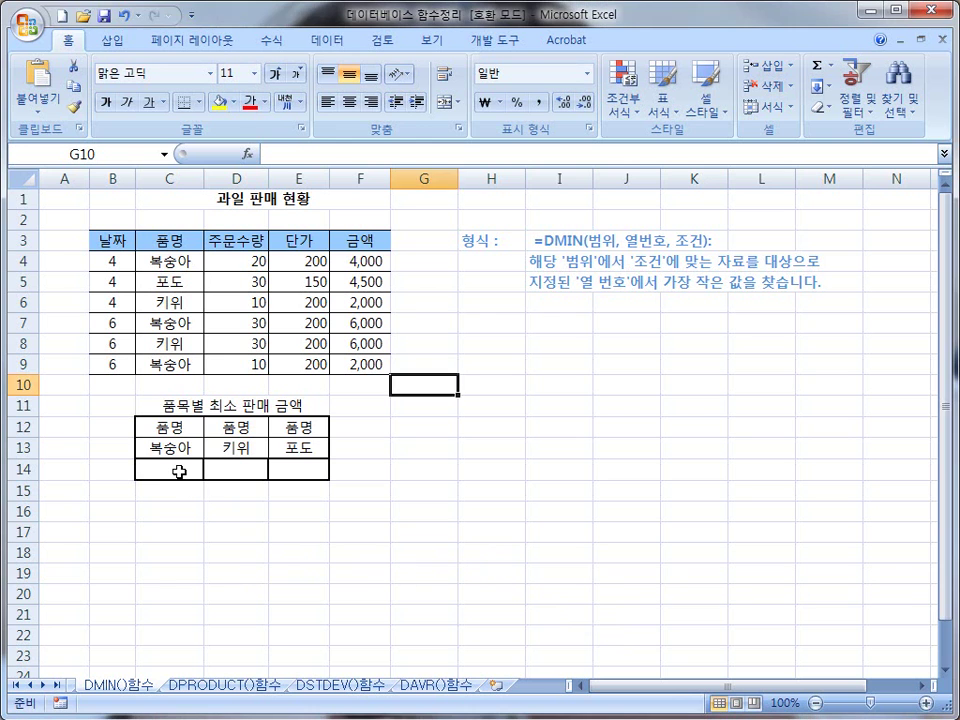
{"action": "left_click", "coordinate": [172, 470]}
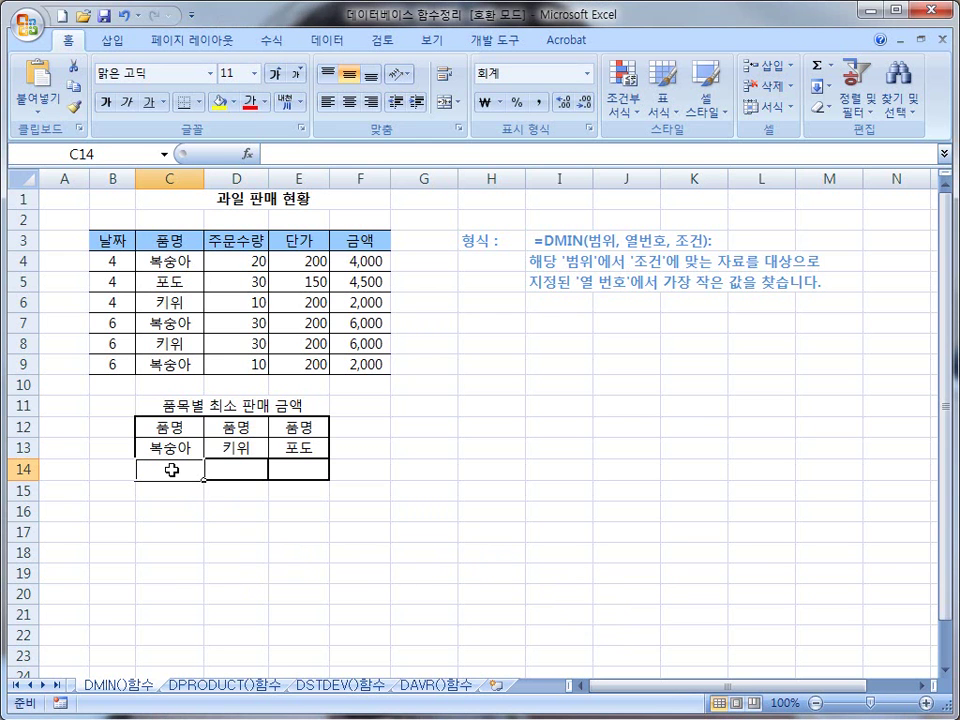
{"action": "type", "text": "=D"}
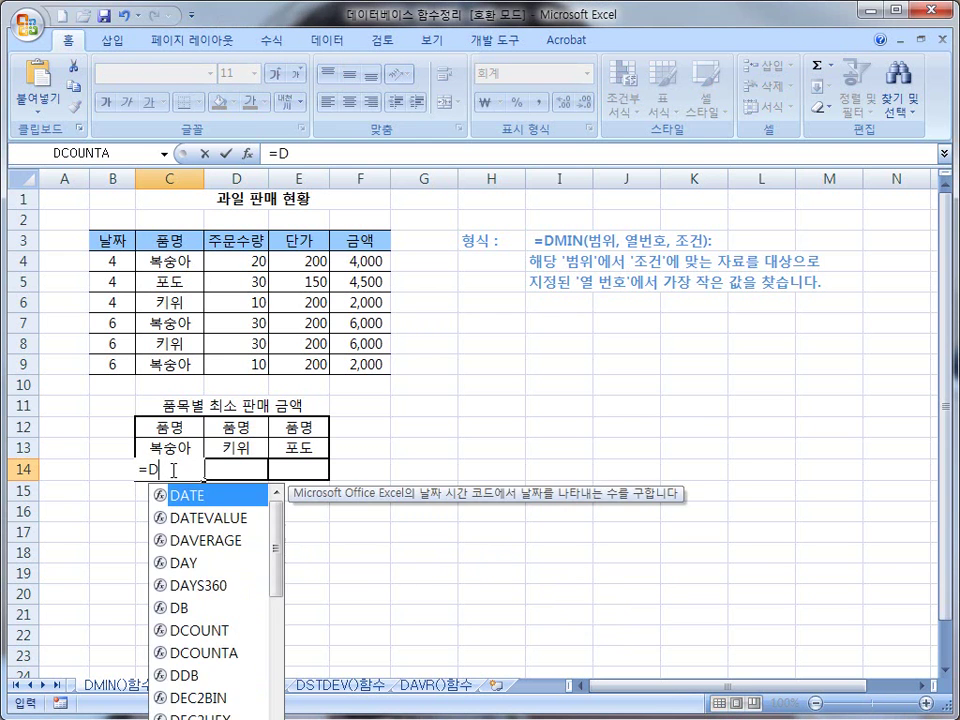
{"action": "type", "text": "MIN("}
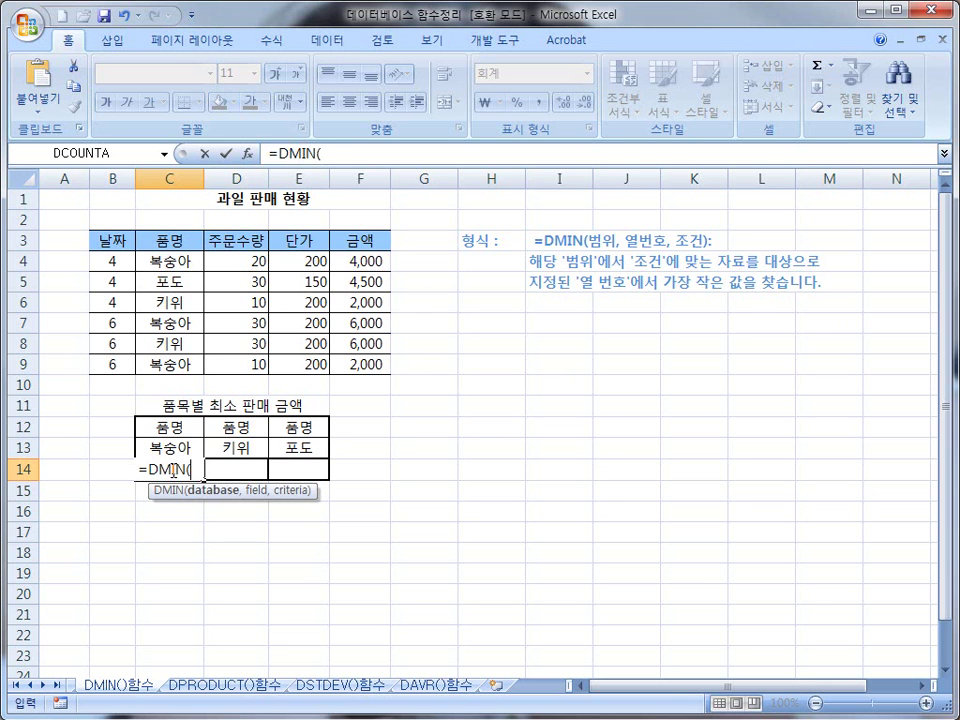
{"action": "left_click_drag", "start_coordinate": [107, 240], "coordinate": [358, 366]}
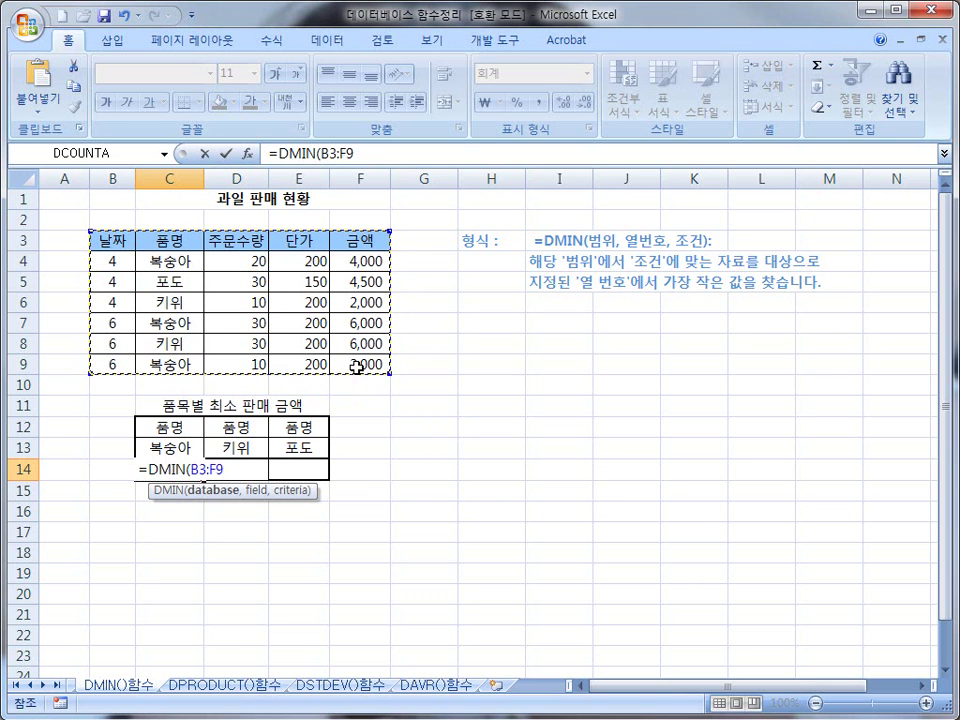
{"action": "type", "text": ","}
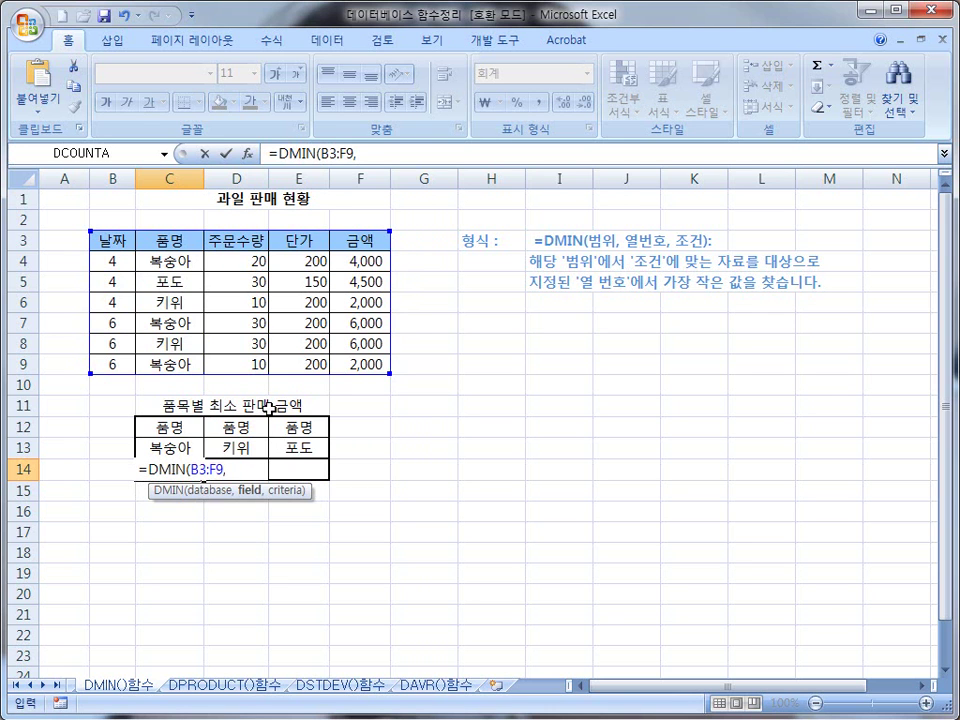
{"action": "type", "text": "\"금애"}
{"action": "type", "text": "ㄱ\""}
{"action": "type", "text": ","}
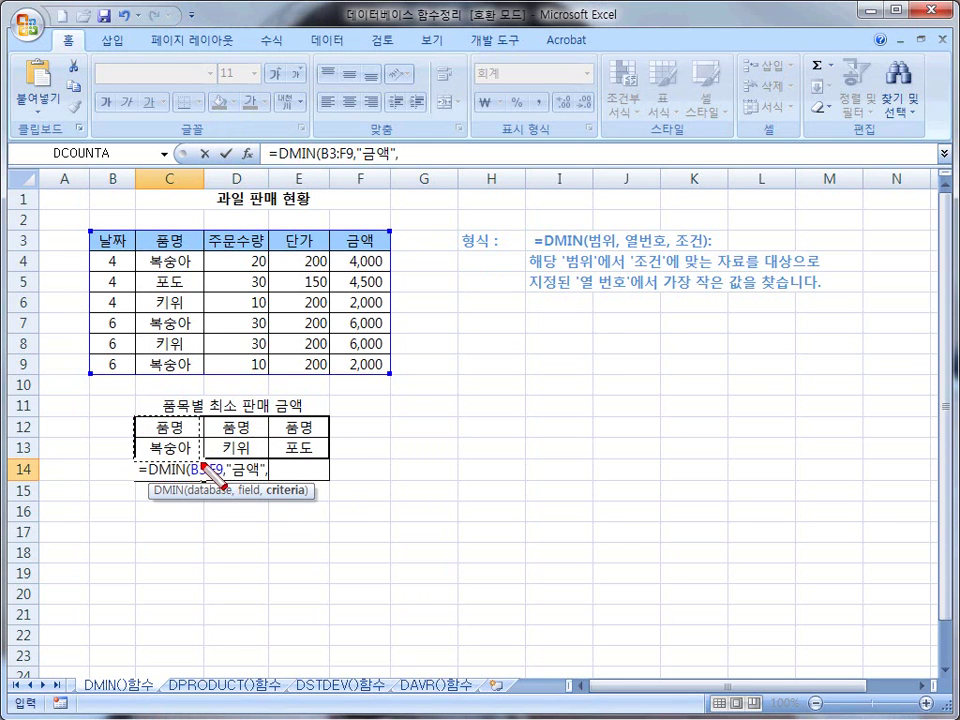
{"action": "left_click_drag", "start_coordinate": [132, 422], "coordinate": [206, 471]}
{"action": "key", "text": "ctrl+z"}
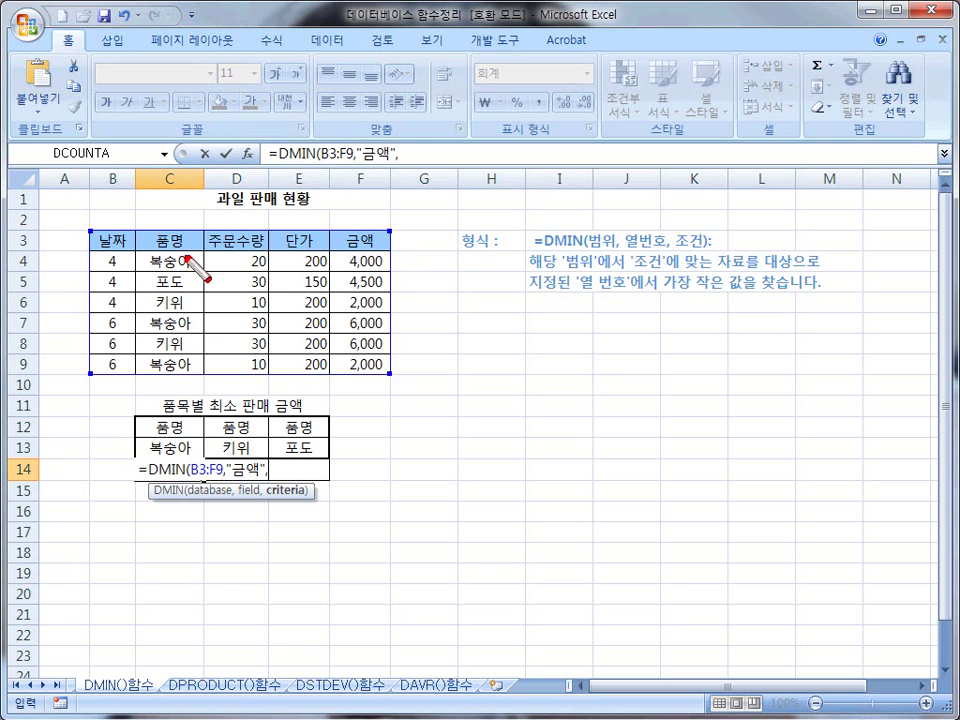
{"action": "left_click_drag", "start_coordinate": [137, 230], "coordinate": [205, 272]}
{"action": "left_click_drag", "start_coordinate": [205, 272], "coordinate": [205, 272]}
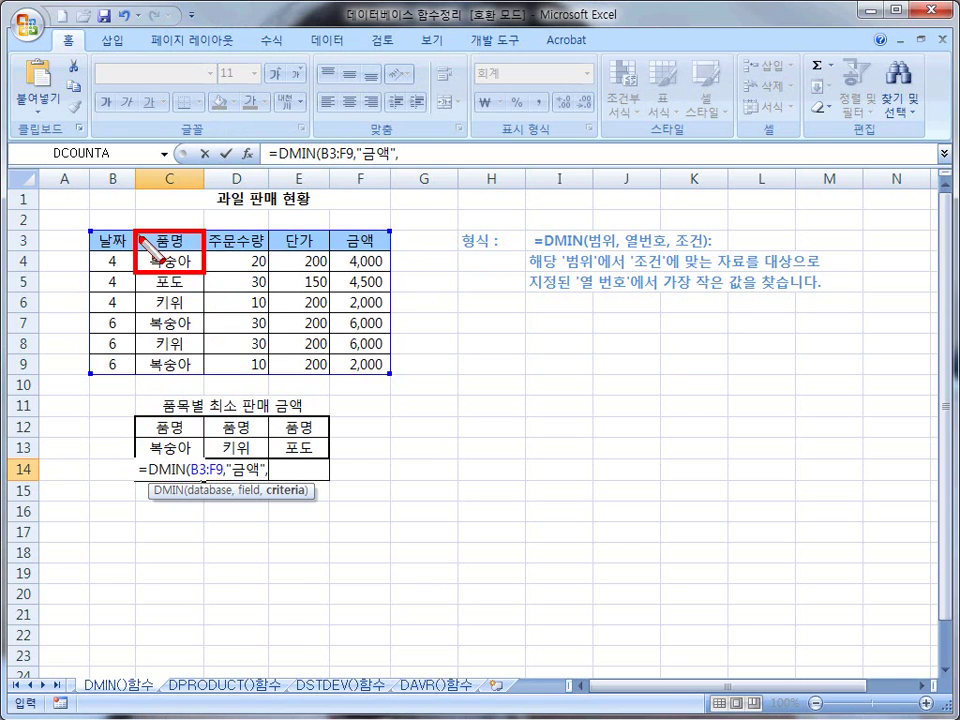
{"action": "key", "text": "Escape"}
- Complete the DMIN formula in C14 with C3:C4 as the criteria range and enter it
{"action": "left_click_drag", "start_coordinate": [140, 241], "coordinate": [161, 261]}
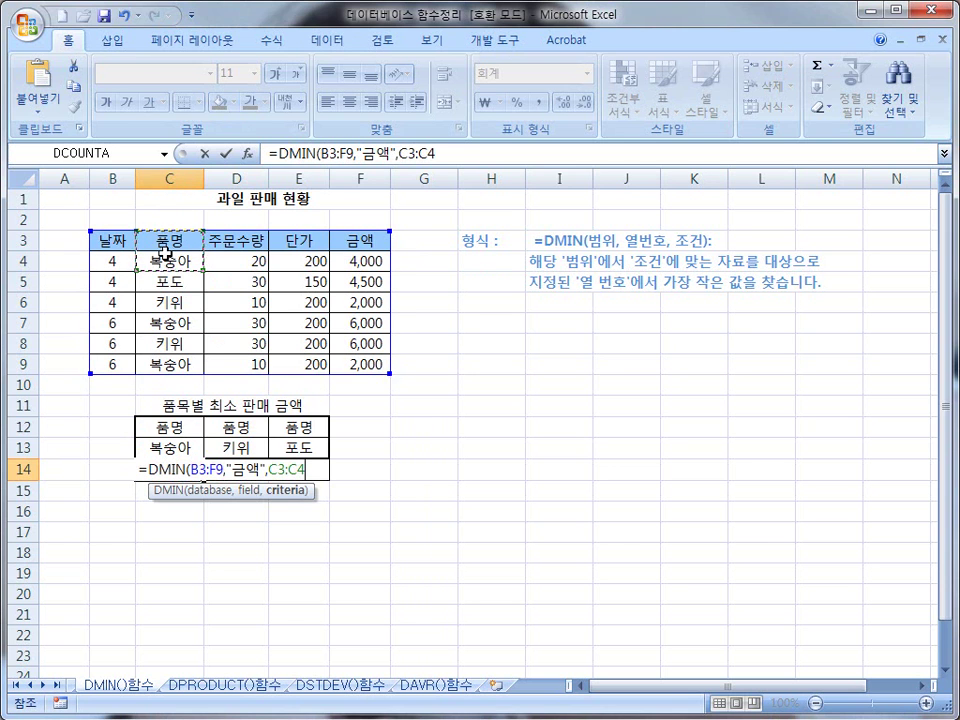
{"action": "key", "text": "Return"}
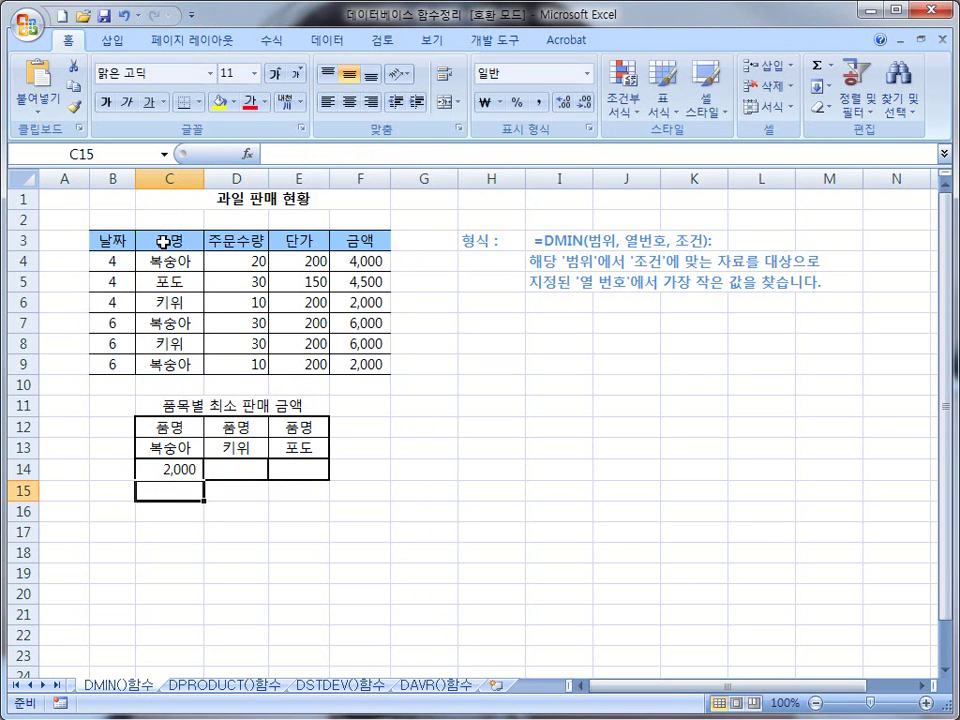
- Start a DMIN formula in cell D14 with B3:F9 as the database and column number 5 as the field
{"action": "left_click", "coordinate": [239, 469]}
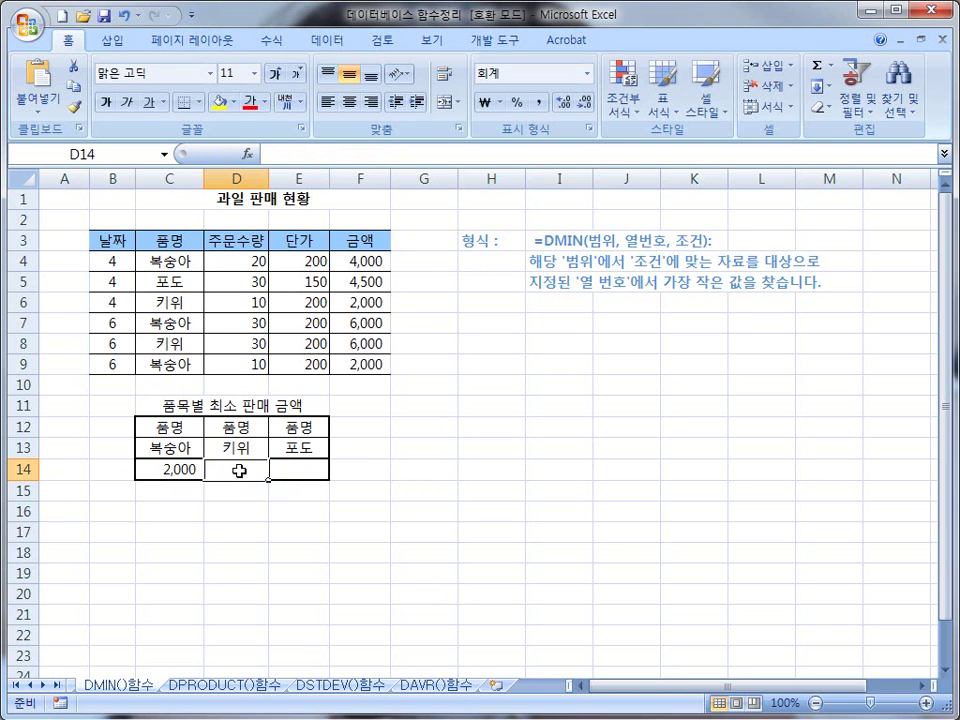
{"action": "type", "text": "=ㅇ"}
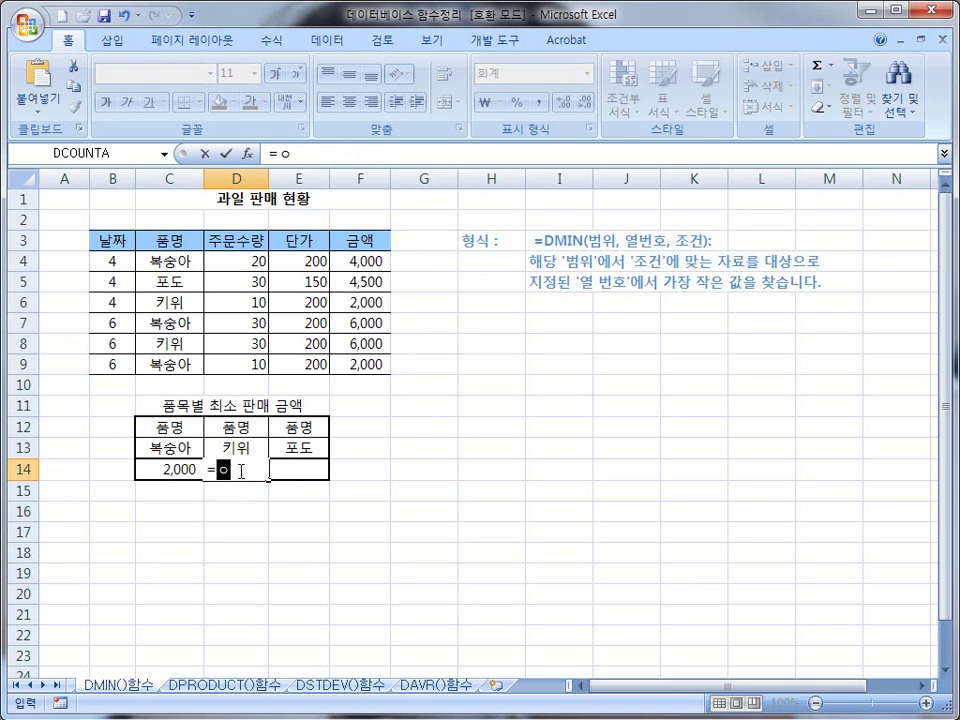
{"action": "key", "text": "BackSpace"}
{"action": "type", "text": "DMIN("}
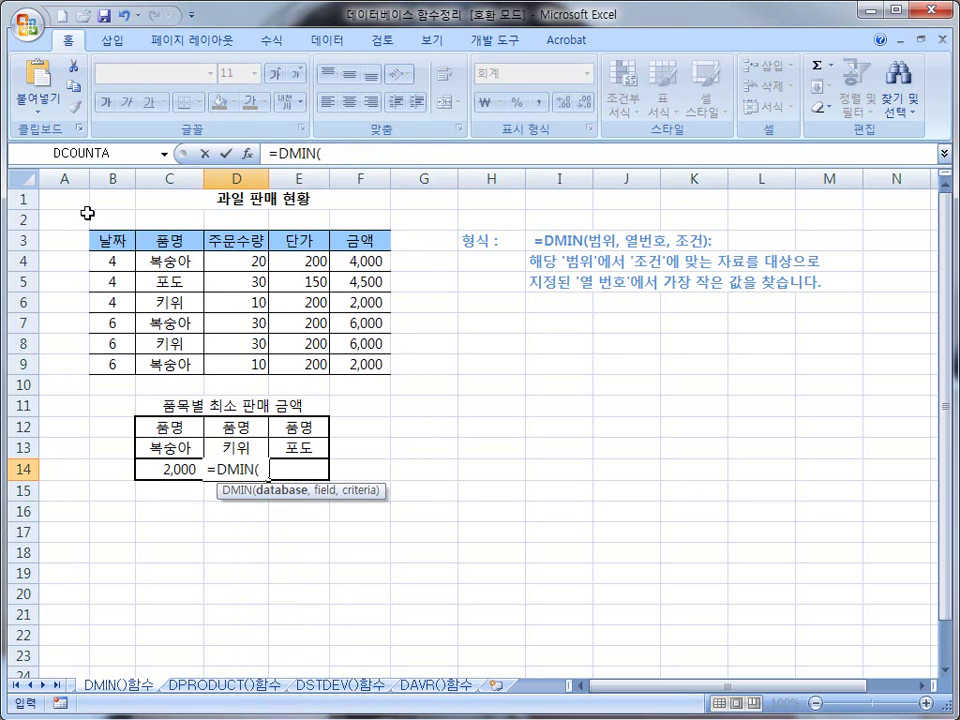
{"action": "left_click_drag", "start_coordinate": [112, 240], "coordinate": [337, 364]}
{"action": "type", "text": ","}
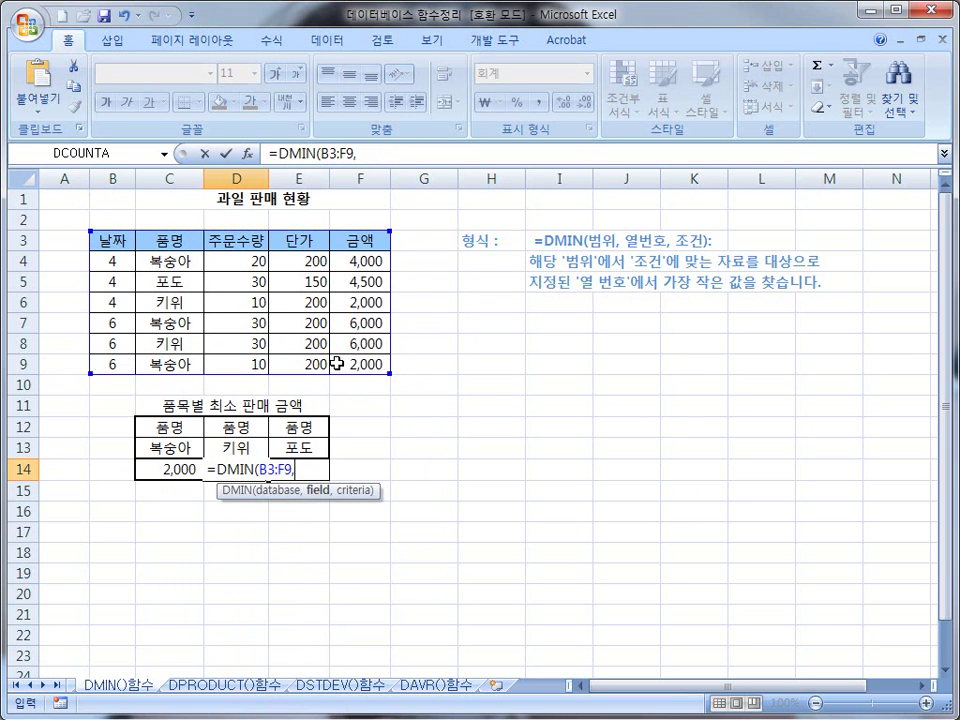
{"action": "type", "text": "5,"}
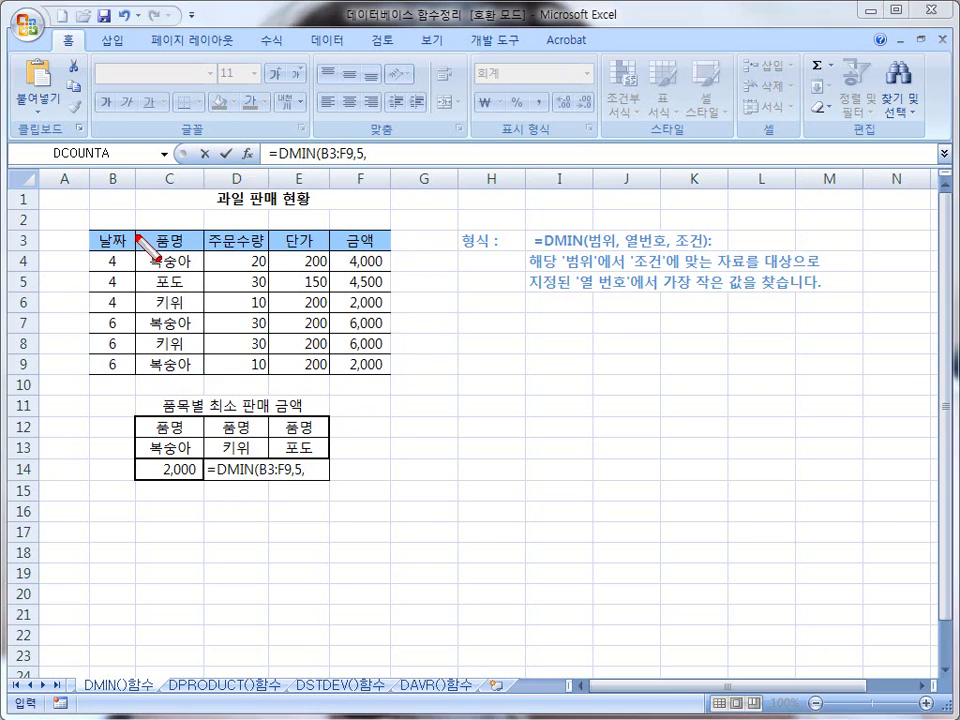
{"action": "mouse_move", "coordinate": [134, 229]}
{"action": "left_mouse_down"}
{"action": "mouse_move", "coordinate": [186, 268]}
{"action": "mouse_move", "coordinate": [207, 253]}
{"action": "left_mouse_up"}
{"action": "mouse_move", "coordinate": [137, 292]}
{"action": "left_mouse_down"}
{"action": "mouse_move", "coordinate": [190, 314]}
{"action": "mouse_move", "coordinate": [136, 289]}
{"action": "left_mouse_up"}
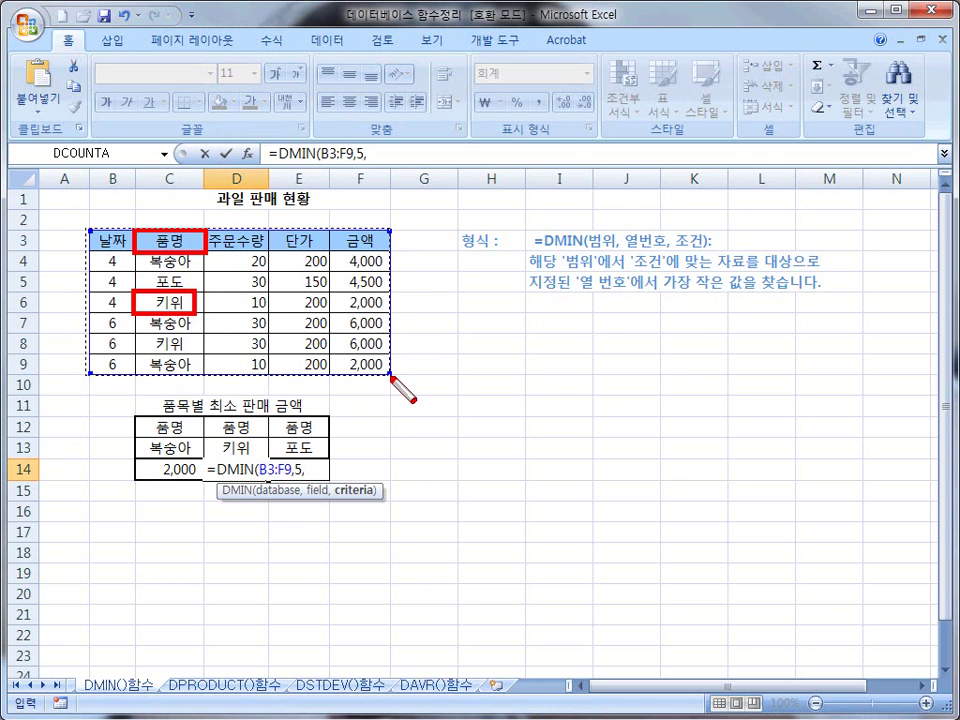
{"action": "left_click_drag", "start_coordinate": [396, 380], "coordinate": [390, 377]}
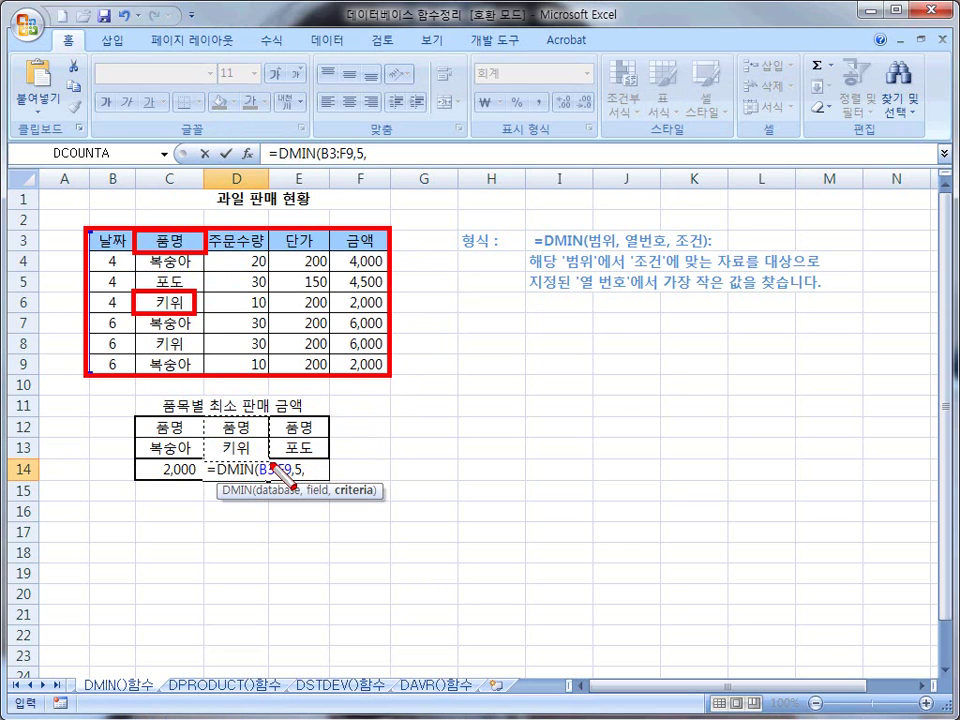
{"action": "left_click_drag", "start_coordinate": [270, 465], "coordinate": [271, 465]}
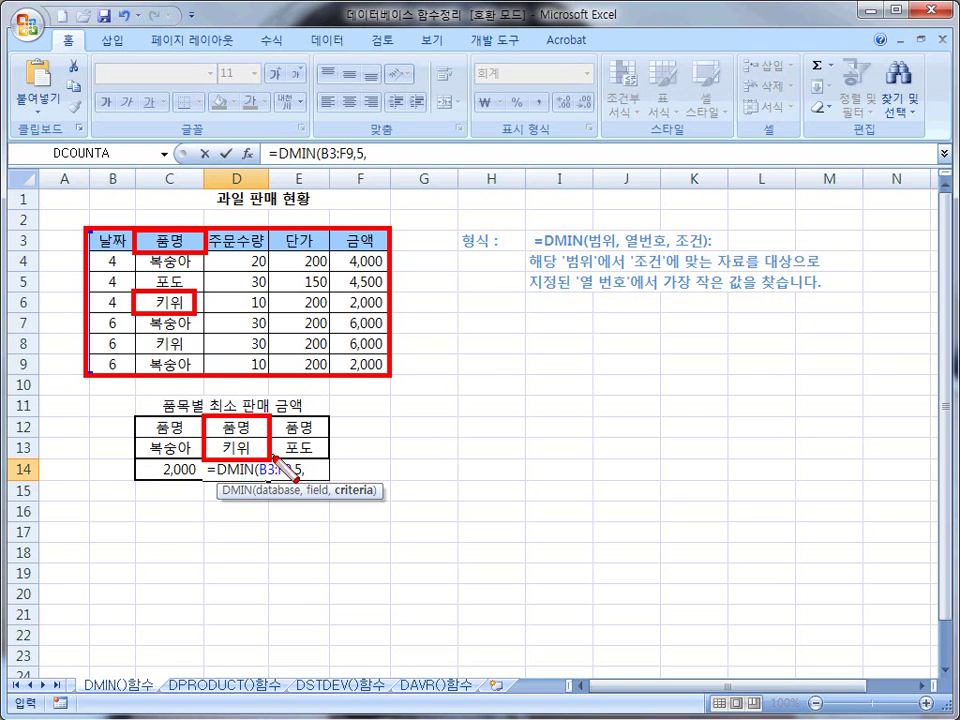
{"action": "key", "text": "Escape"}
- Complete the DMIN formula in D14 with D12:D13 as the criteria range and enter it
{"action": "left_click", "coordinate": [245, 430]}
{"action": "left_click_drag", "start_coordinate": [245, 430], "coordinate": [252, 449]}
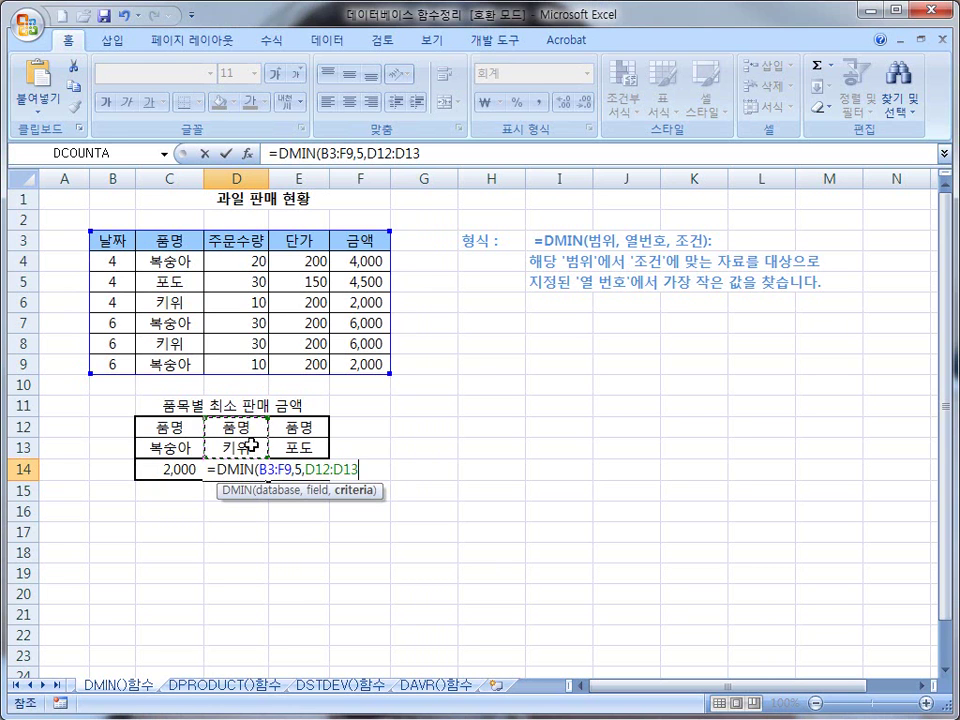
{"action": "type", "text": ")"}
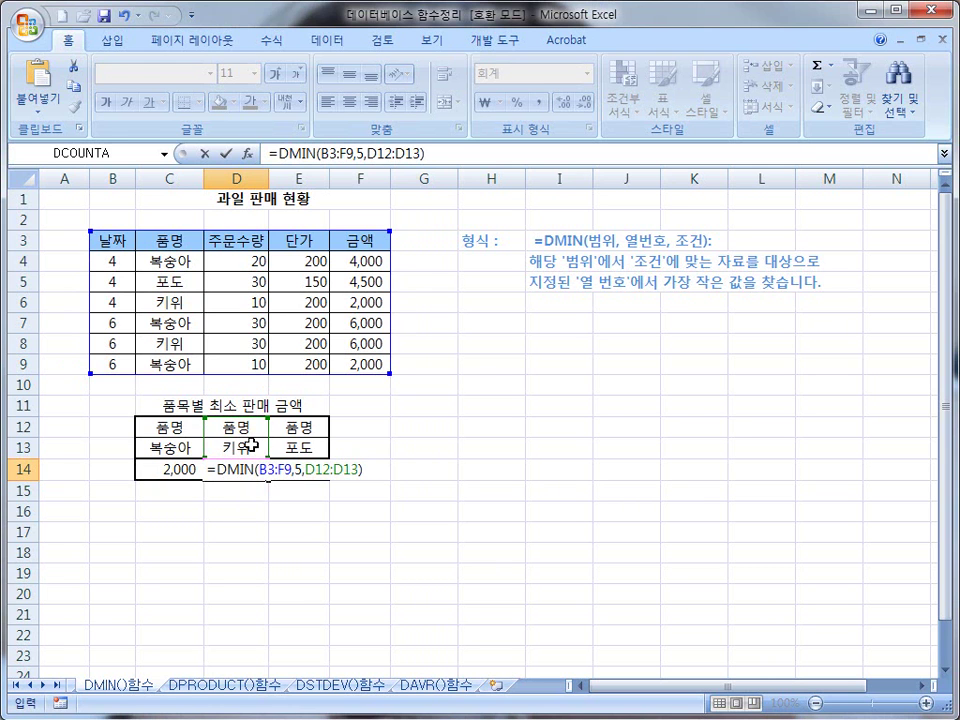
{"action": "key", "text": "Return"}
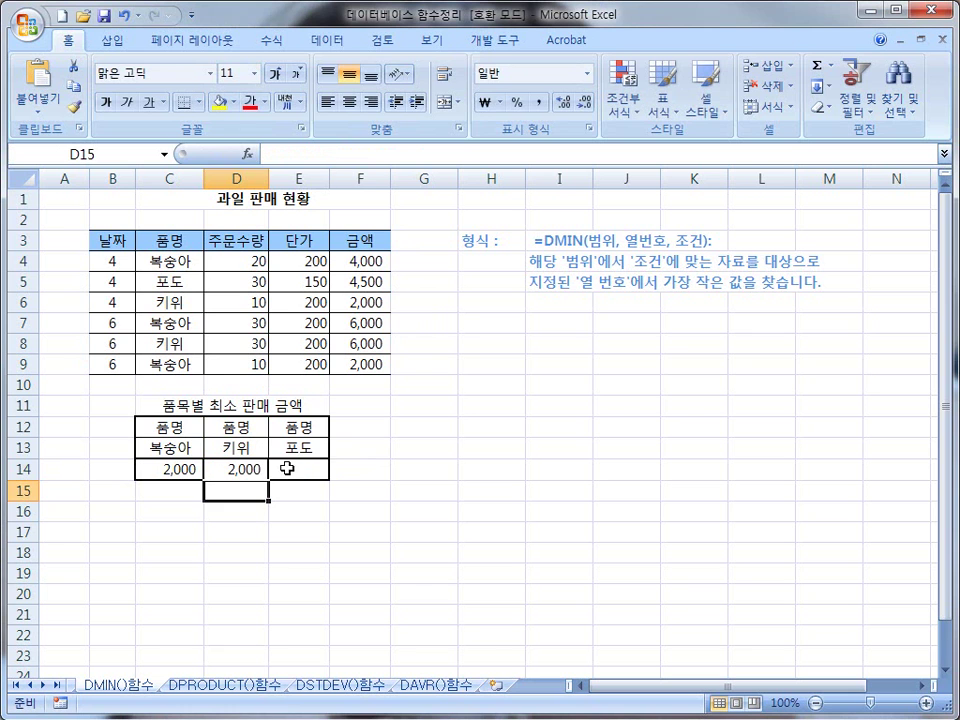
- Start a DMIN formula in cell E14, under 포도, with B3:F9 as the database
{"action": "left_click", "coordinate": [287, 468]}
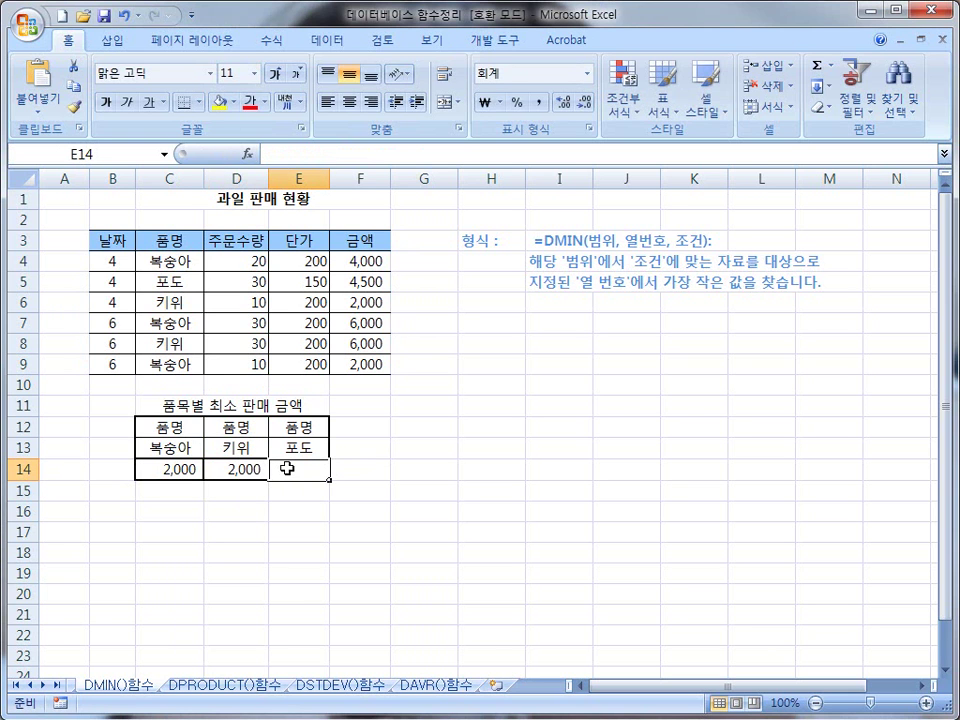
{"action": "type", "text": "=으ㅑㅜ"}
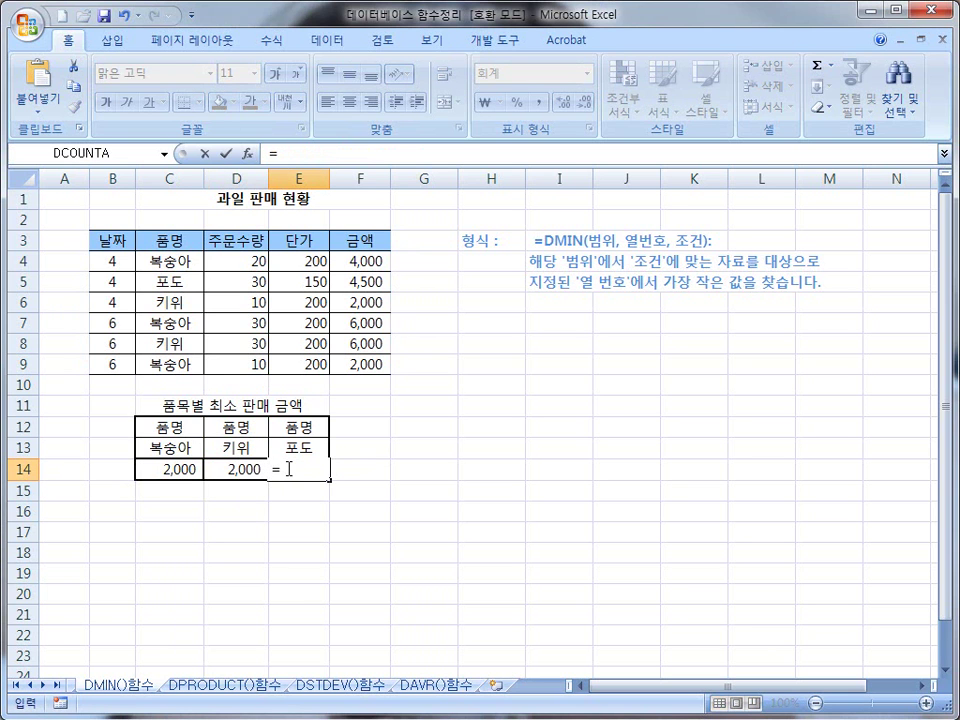
{"action": "key", "text": "BackSpace"}
{"action": "key", "text": "BackSpace"}
{"action": "key", "text": "BackSpace"}
{"action": "key", "text": "Hangul"}
{"action": "type", "text": "DMIN("}
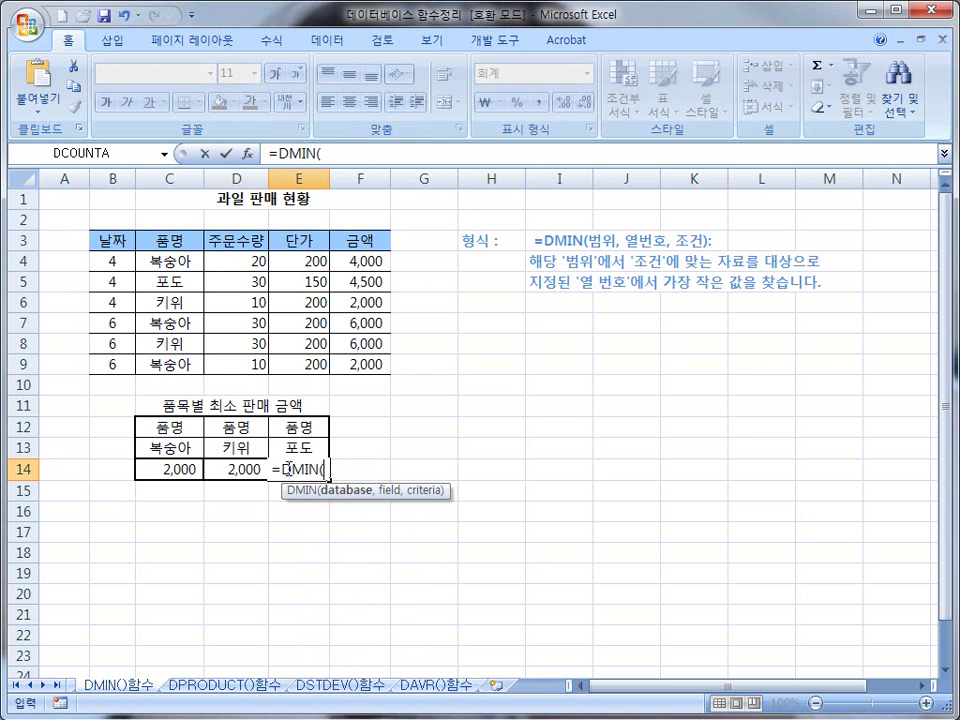
{"action": "left_click_drag", "start_coordinate": [110, 240], "coordinate": [348, 369]}
{"action": "type", "text": ","}
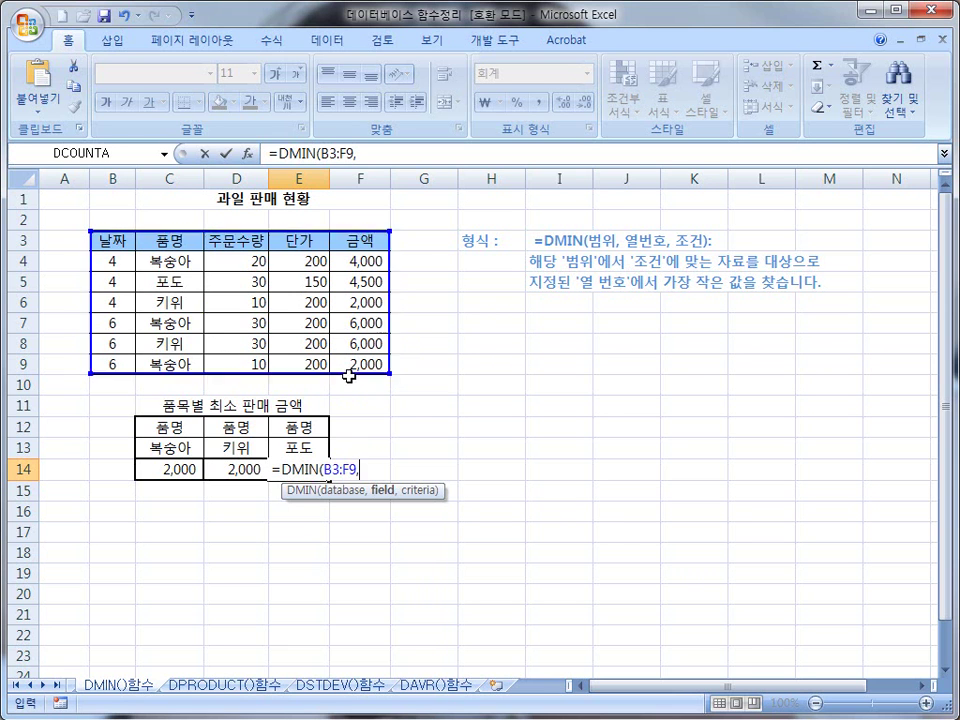
- Complete the DMIN formula in E14 with F3 as the field and E12:E13 as the criteria, and enter it
{"action": "left_click", "coordinate": [366, 239]}
{"action": "type", "text": ","}
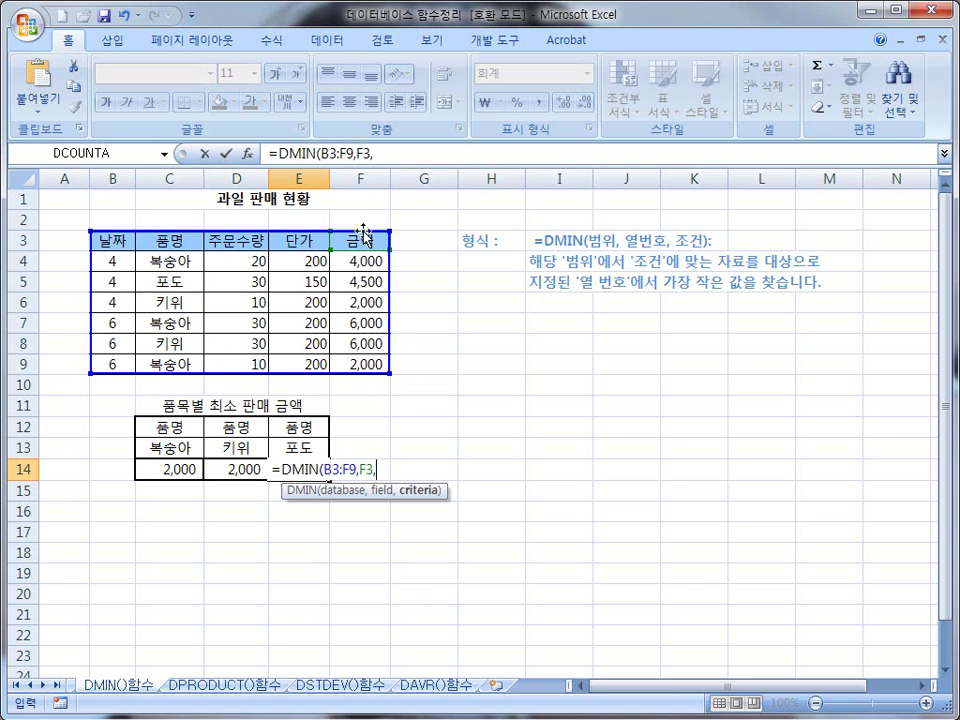
{"action": "left_click_drag", "start_coordinate": [281, 430], "coordinate": [297, 440]}
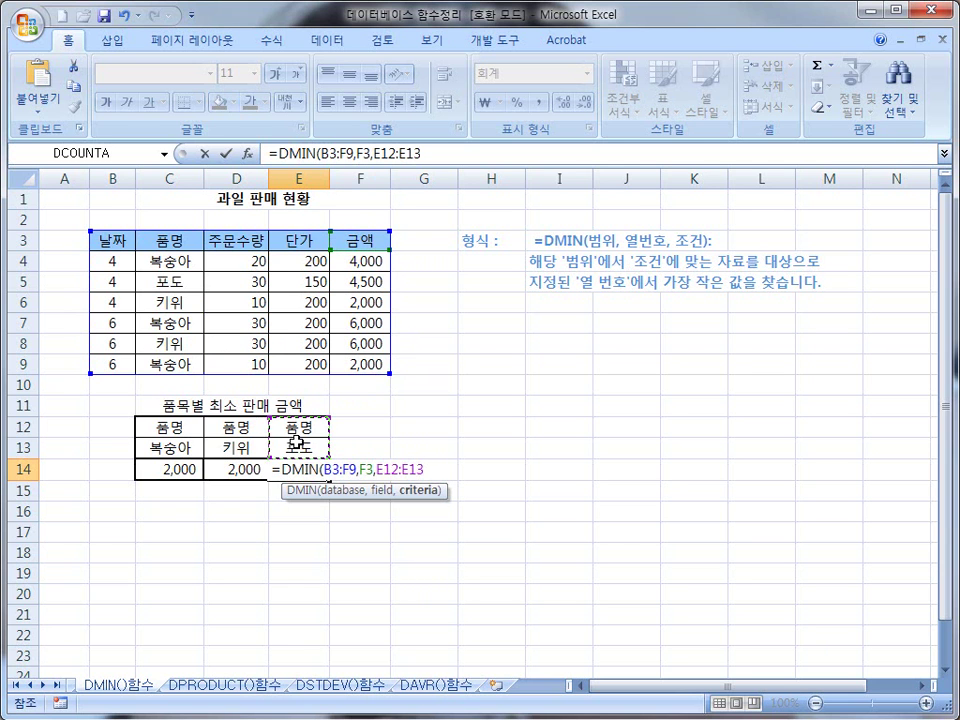
{"action": "type", "text": ")"}
{"action": "key", "text": "Return"}
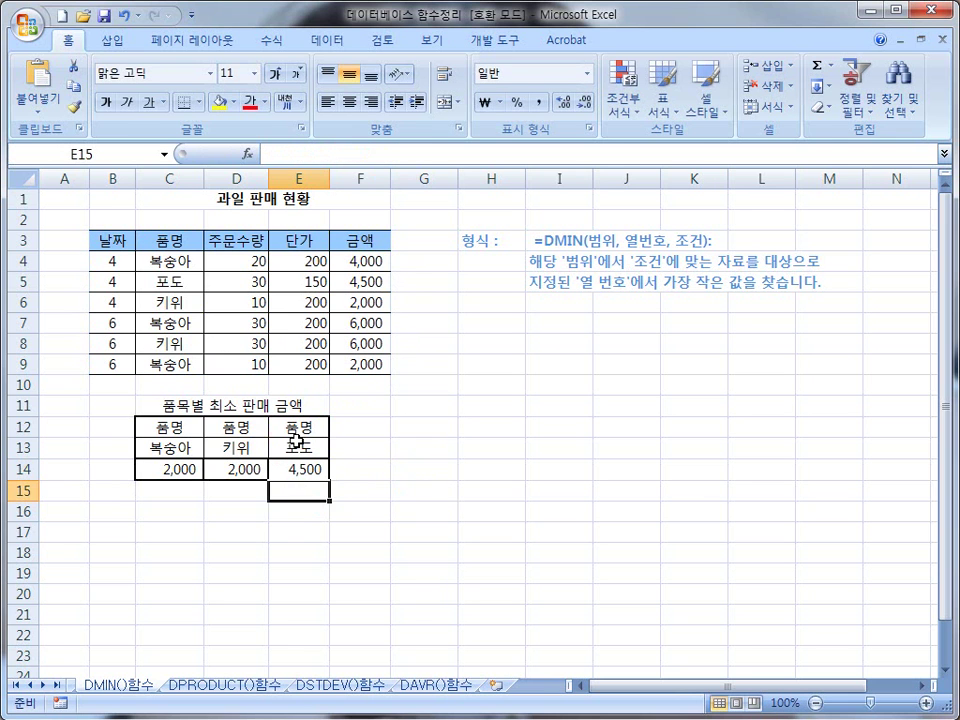
- Review the DMIN formula stored in the 포도 result cell E14
{"action": "left_click", "coordinate": [258, 524]}
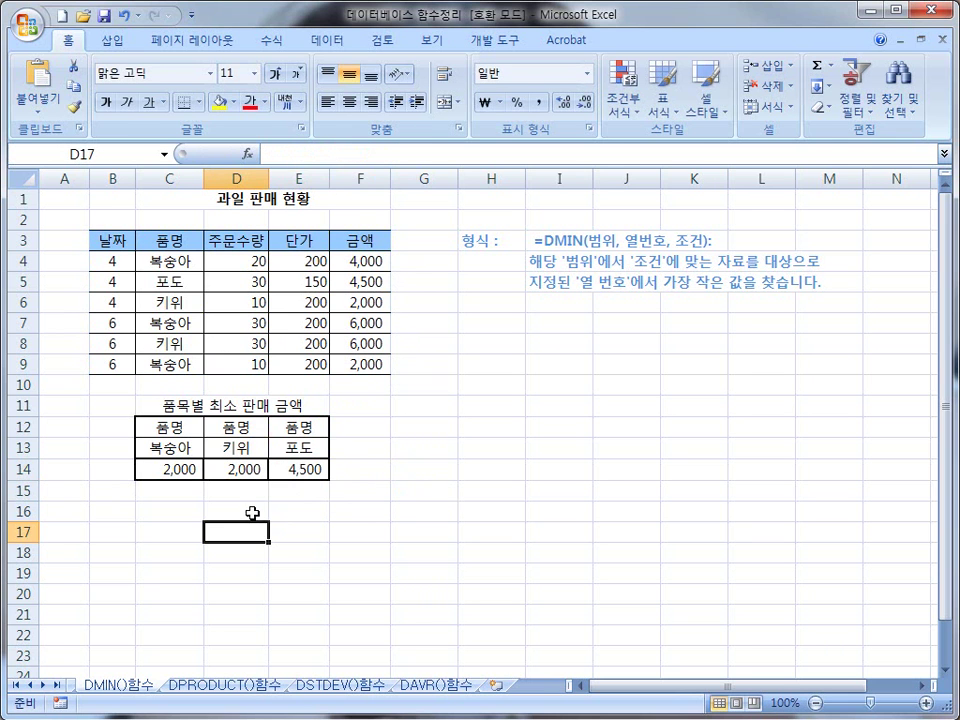
{"action": "left_click", "coordinate": [300, 469]}
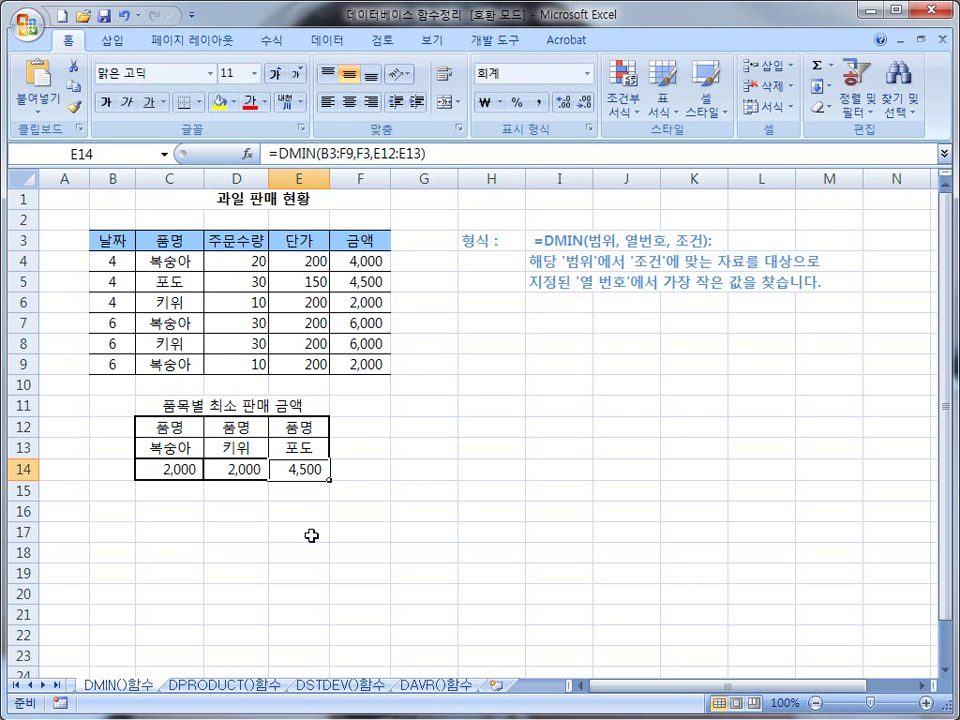
- Open the DPRODUCT()함수 sheet and examine the description of the DPRODUCT syntax
{"action": "left_click", "coordinate": [244, 686]}
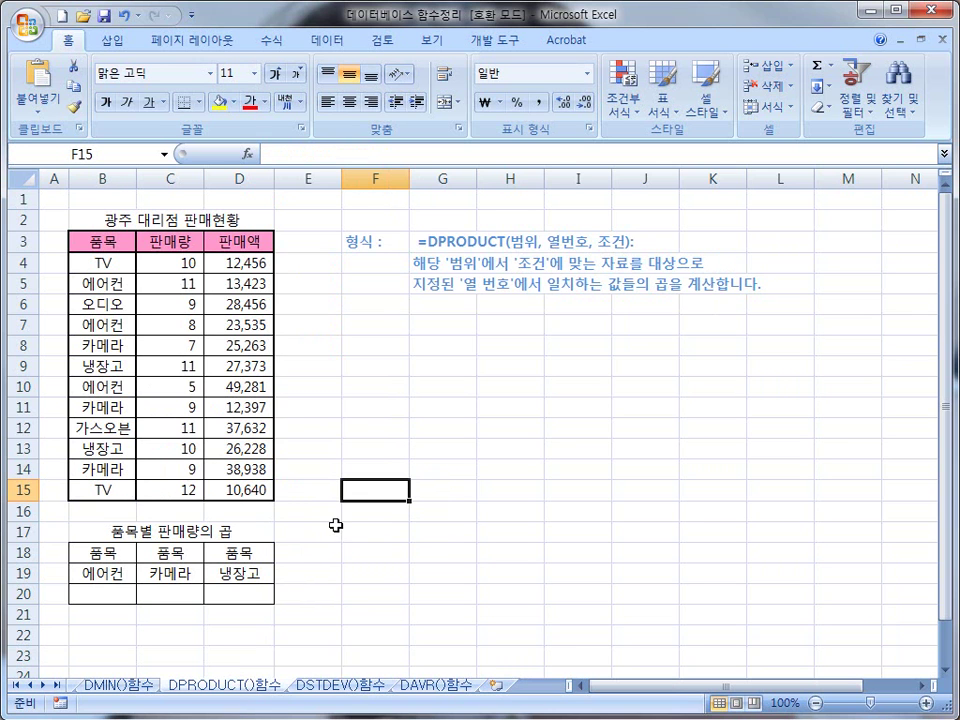
{"action": "mouse_move", "coordinate": [341, 220]}
{"action": "left_mouse_down"}
{"action": "mouse_move", "coordinate": [744, 318]}
{"action": "mouse_move", "coordinate": [811, 318]}
{"action": "left_mouse_up"}
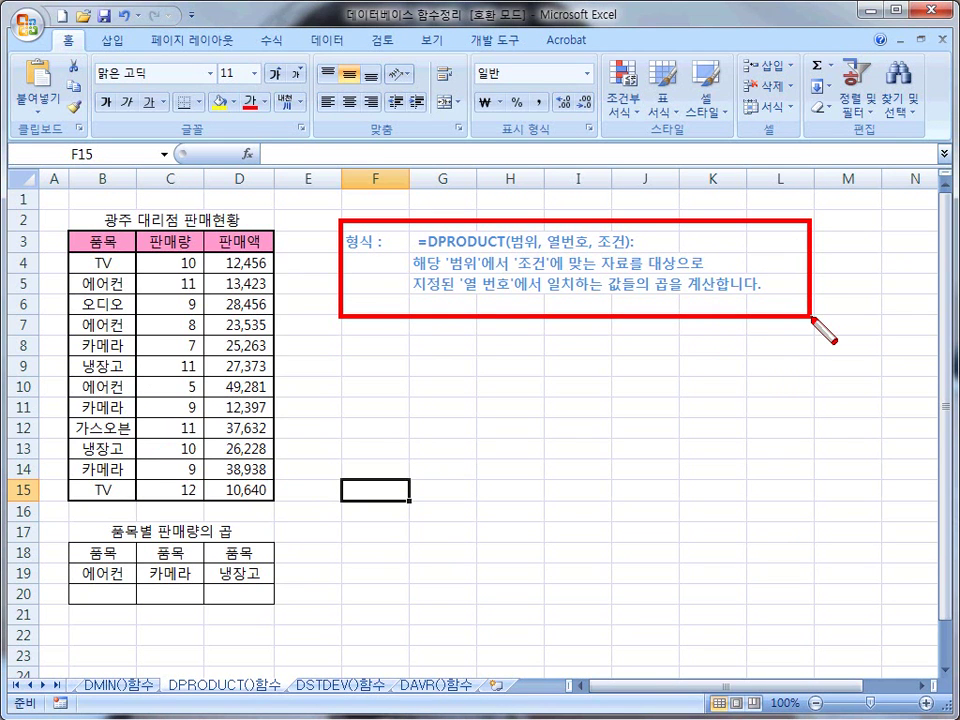
{"action": "key", "text": "Escape"}
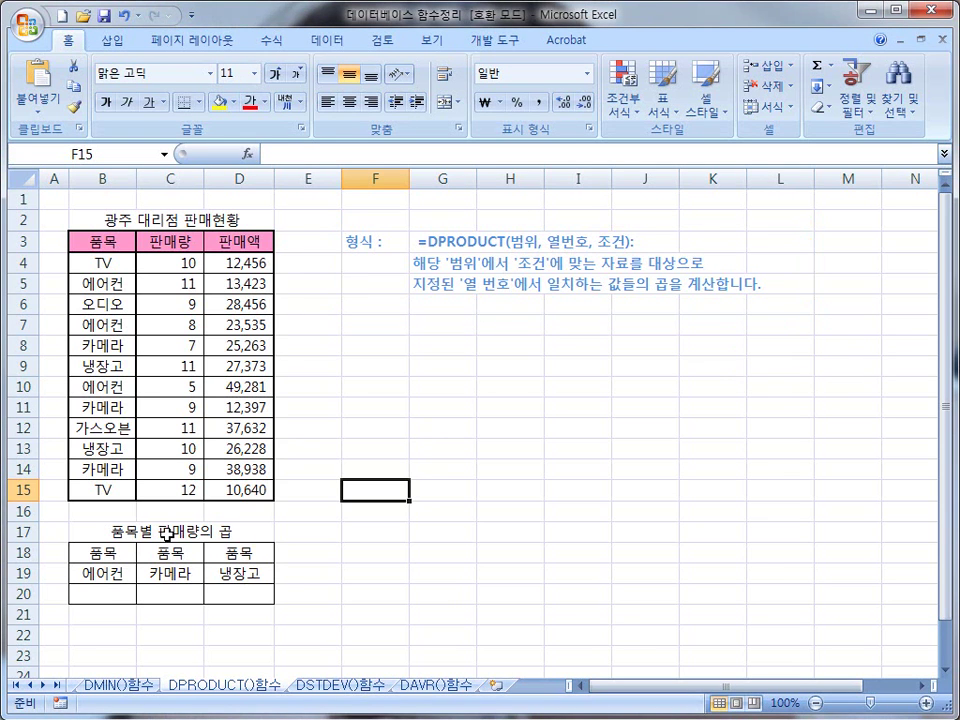
- Enter =DPRODUCT(B3:D15,2,B18:B19) in B20 to calculate the product of the 에어컨 sales quantities
{"action": "left_click", "coordinate": [110, 596]}
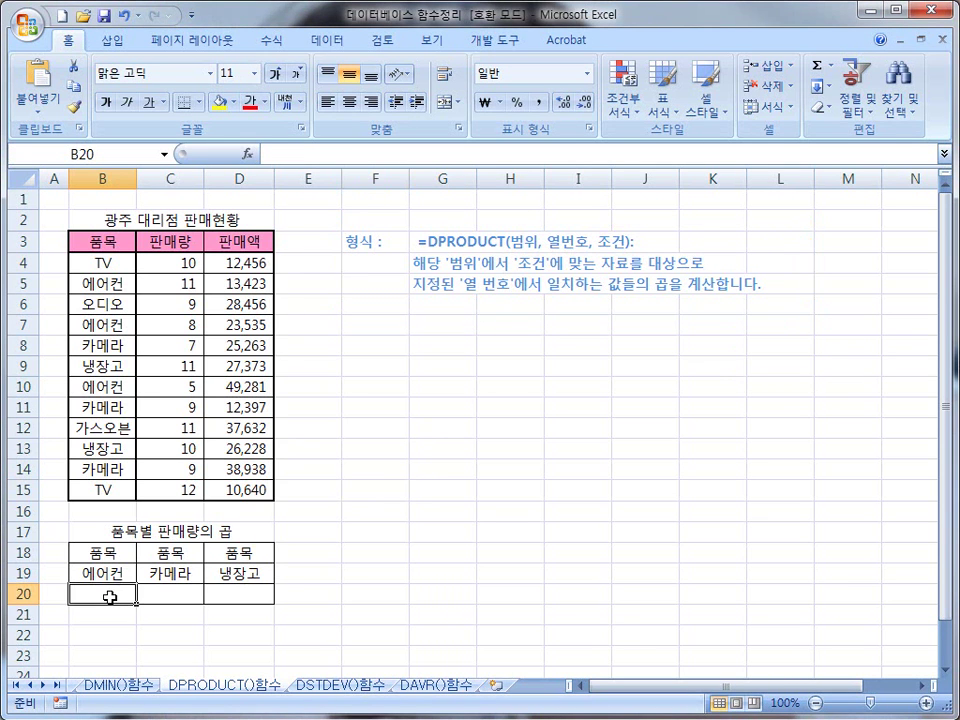
{"action": "type", "text": "=DPRODUCT("}
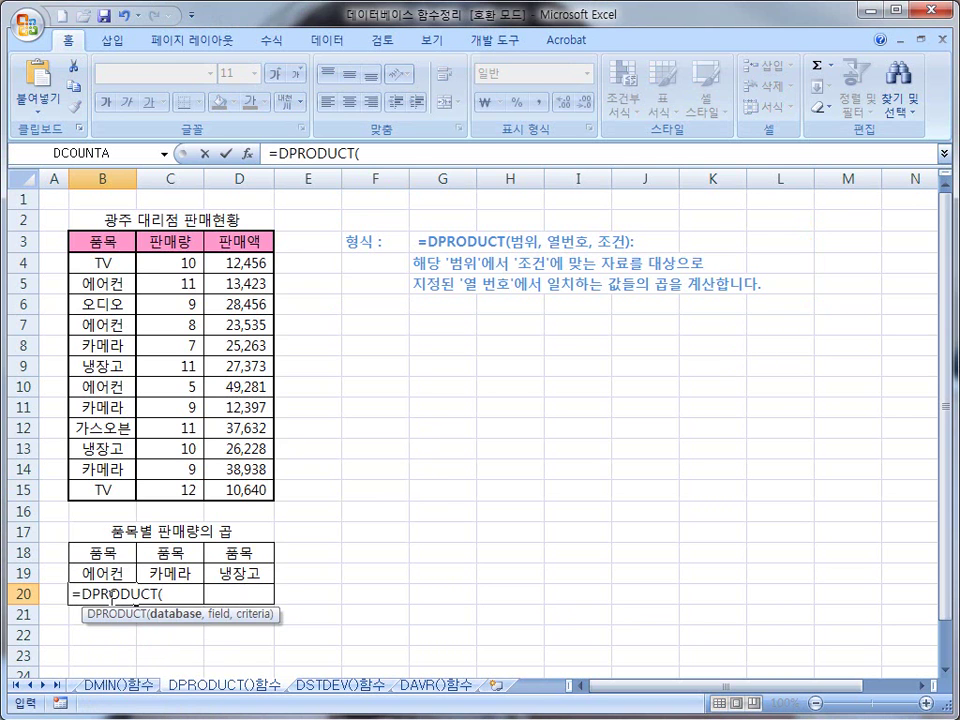
{"action": "left_click_drag", "start_coordinate": [100, 245], "coordinate": [245, 488]}
{"action": "type", "text": ","}
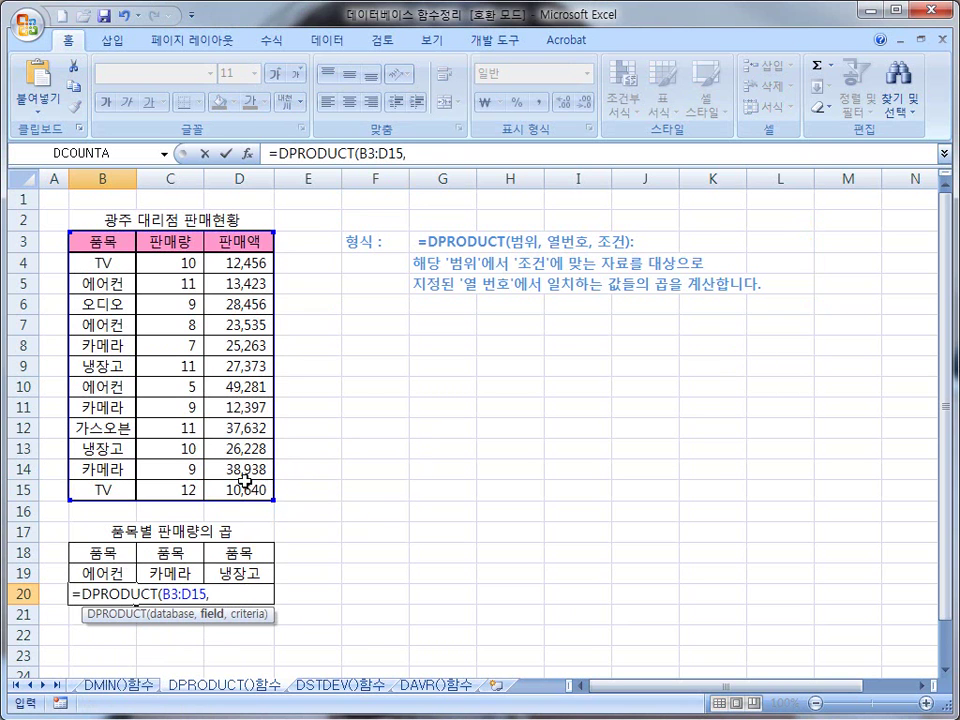
{"action": "type", "text": "2,"}
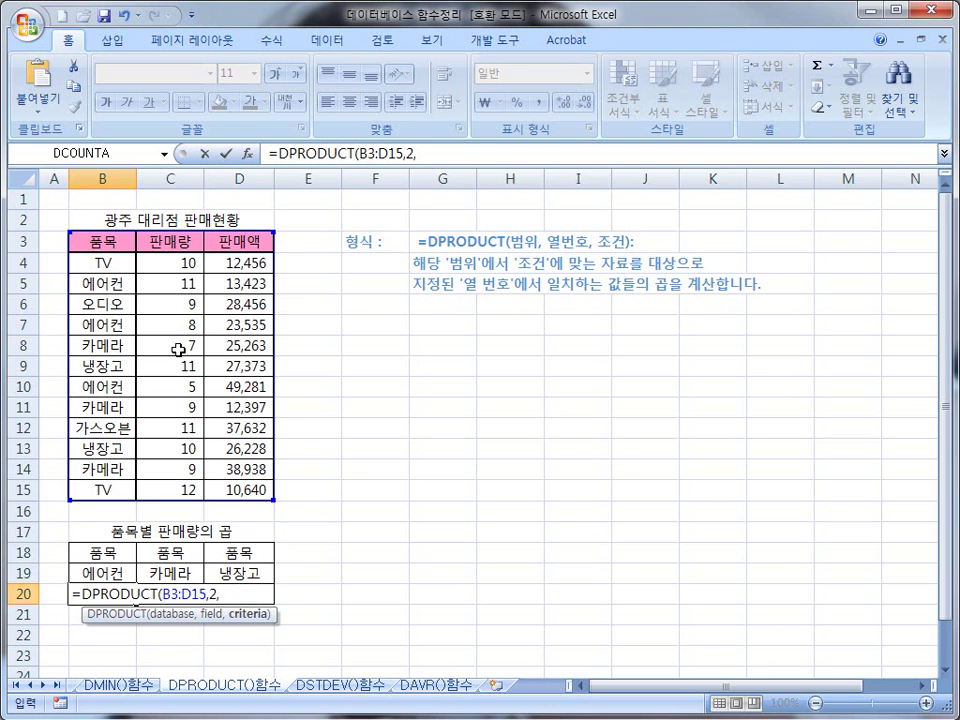
{"action": "left_click_drag", "start_coordinate": [82, 551], "coordinate": [113, 566]}
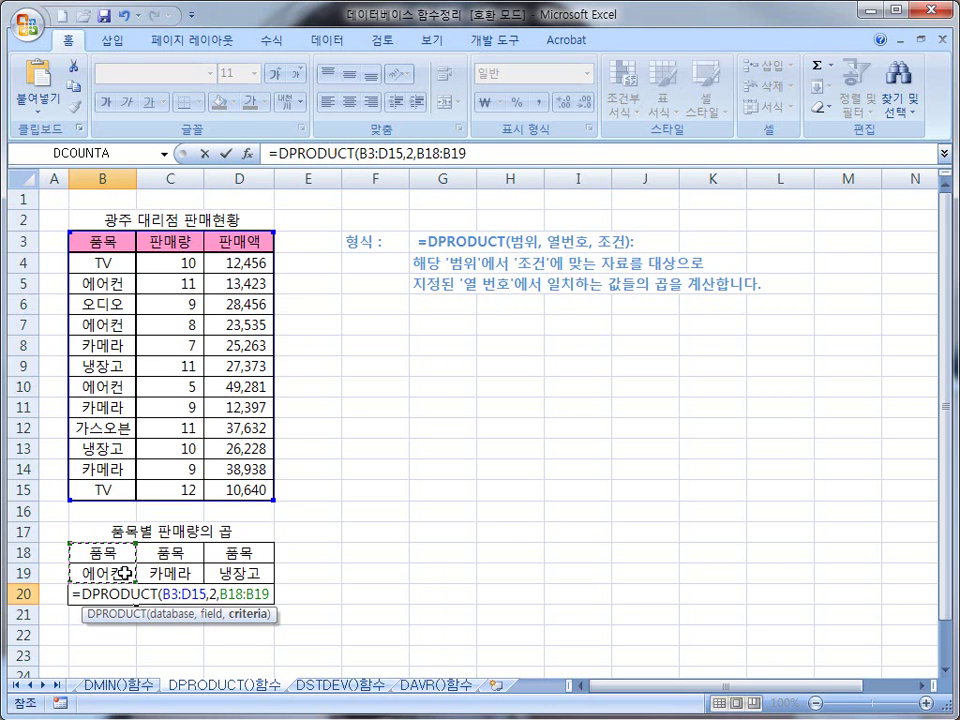
{"action": "type", "text": ")"}
{"action": "key", "text": "Return"}
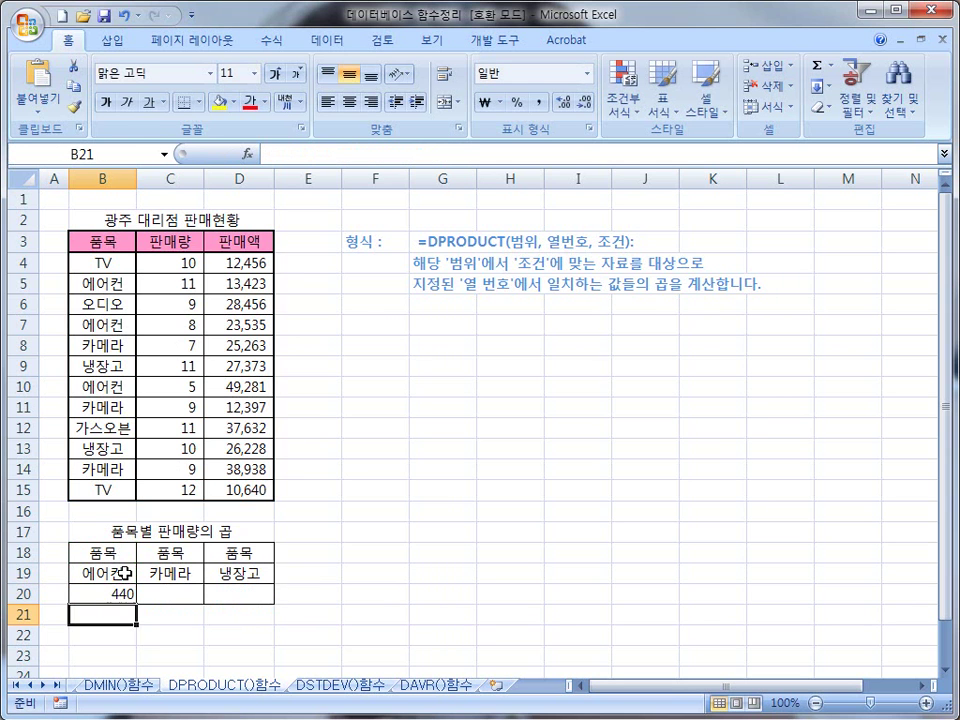
- Review the DPRODUCT formula in B20 against the 에어컨 quantities in C5, C7 and C10
{"action": "left_click", "coordinate": [158, 596]}
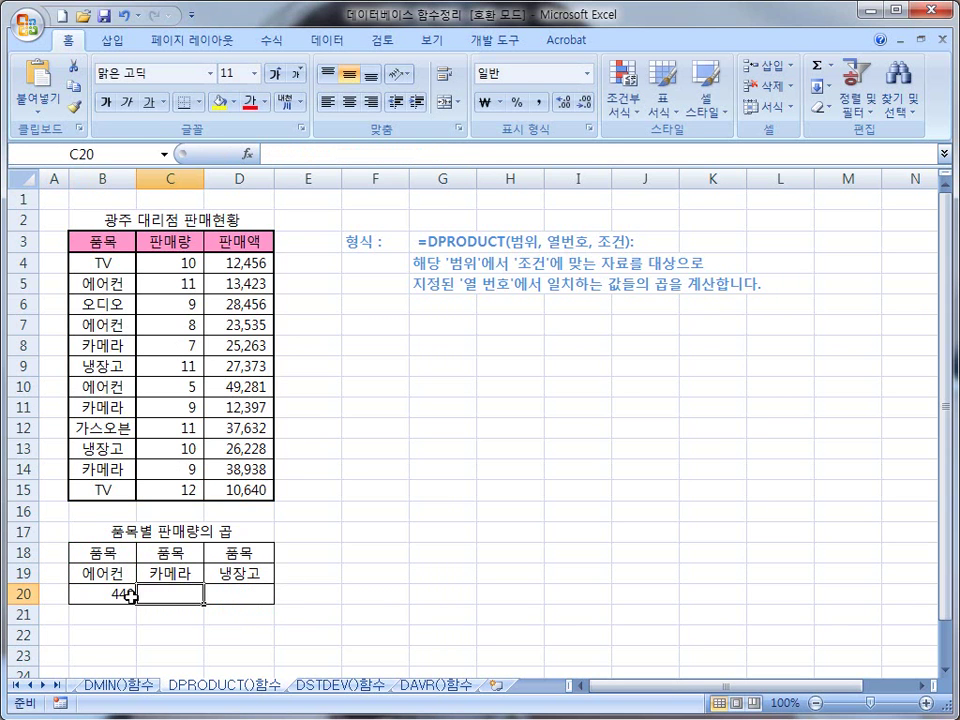
{"action": "left_click", "coordinate": [125, 594]}
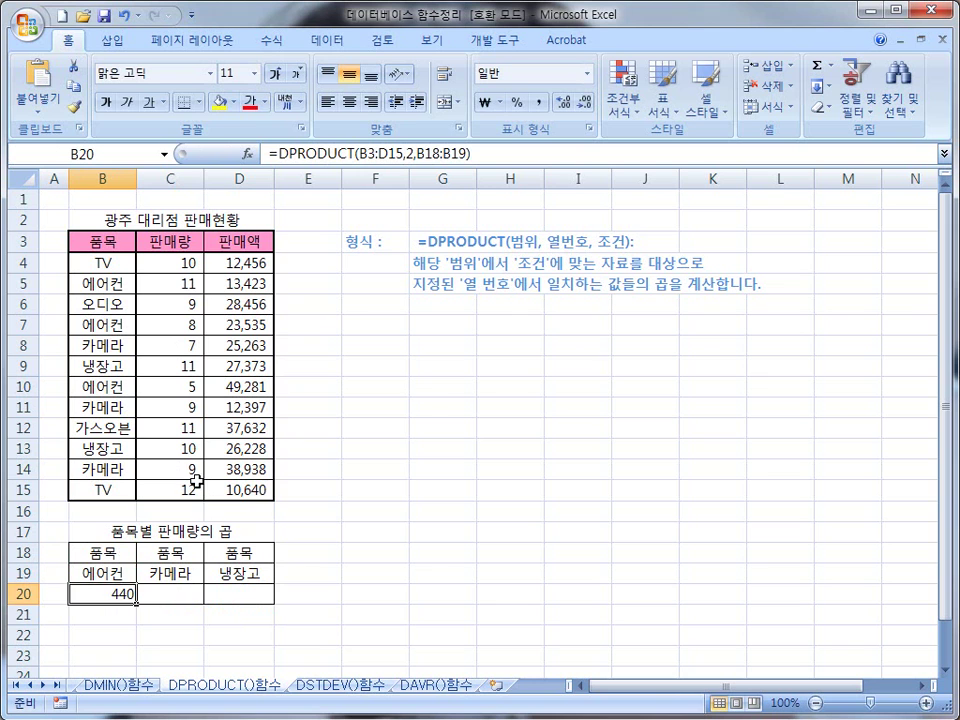
{"action": "key", "text": "ctrl+shift+d"}
{"action": "left_click_drag", "start_coordinate": [136, 274], "coordinate": [207, 293]}
{"action": "left_click_drag", "start_coordinate": [136, 314], "coordinate": [206, 337]}
{"action": "mouse_move", "coordinate": [136, 376]}
{"action": "left_mouse_down"}
{"action": "mouse_move", "coordinate": [218, 397]}
{"action": "mouse_move", "coordinate": [206, 397]}
{"action": "left_mouse_up"}
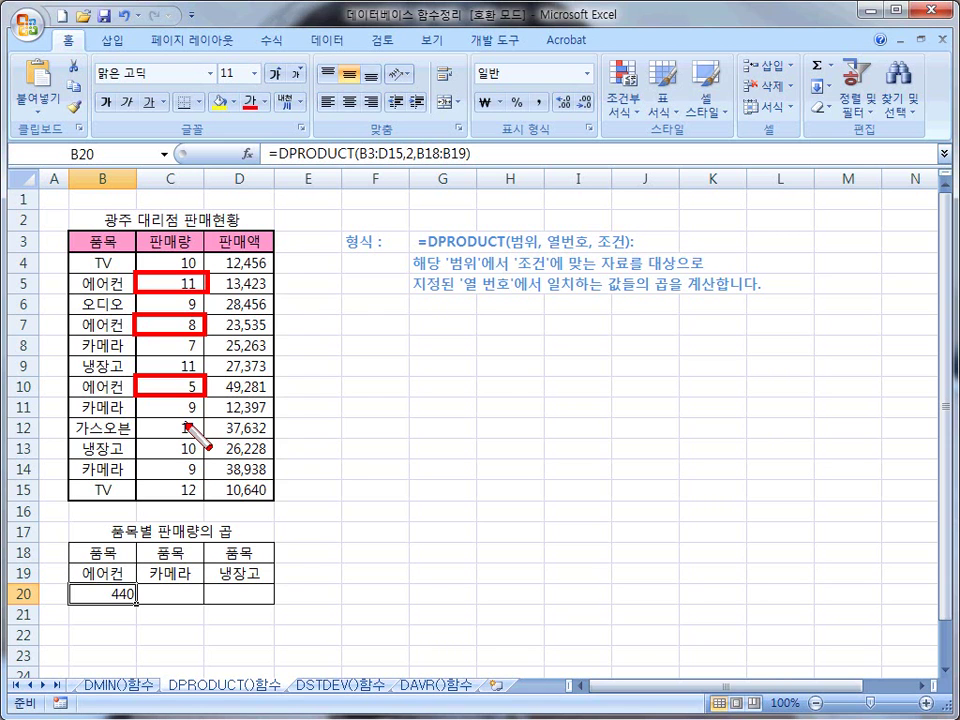
{"action": "key", "text": "Escape"}
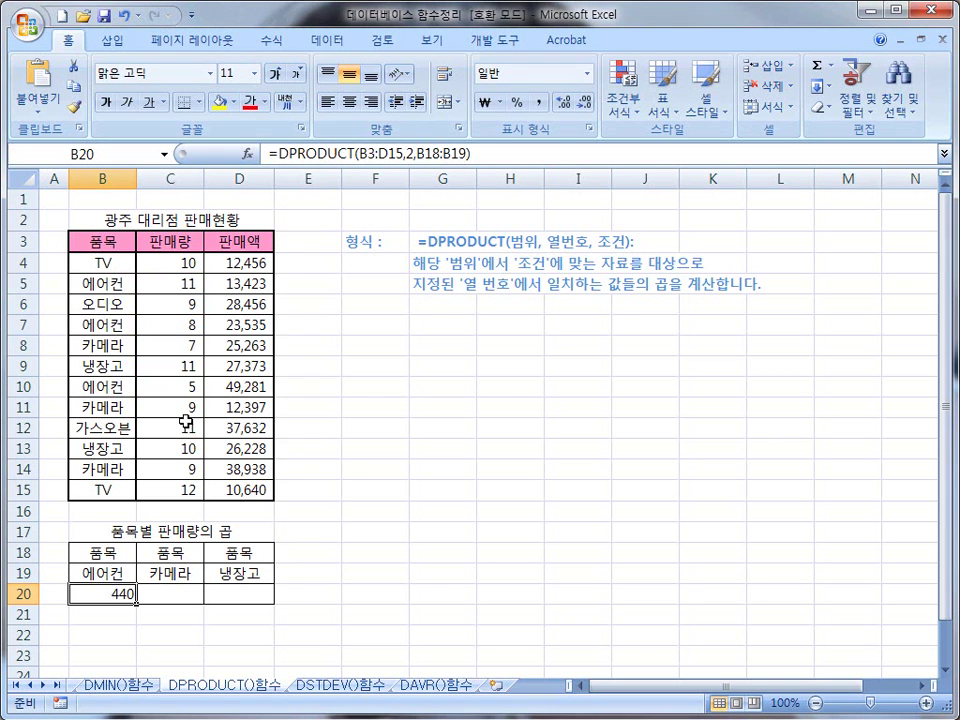
- Enter a DPRODUCT formula in C20 for 카메라, with B3:D15 as the database, 2 as the field and C18:C19 as the criteria
{"action": "left_click", "coordinate": [163, 594]}
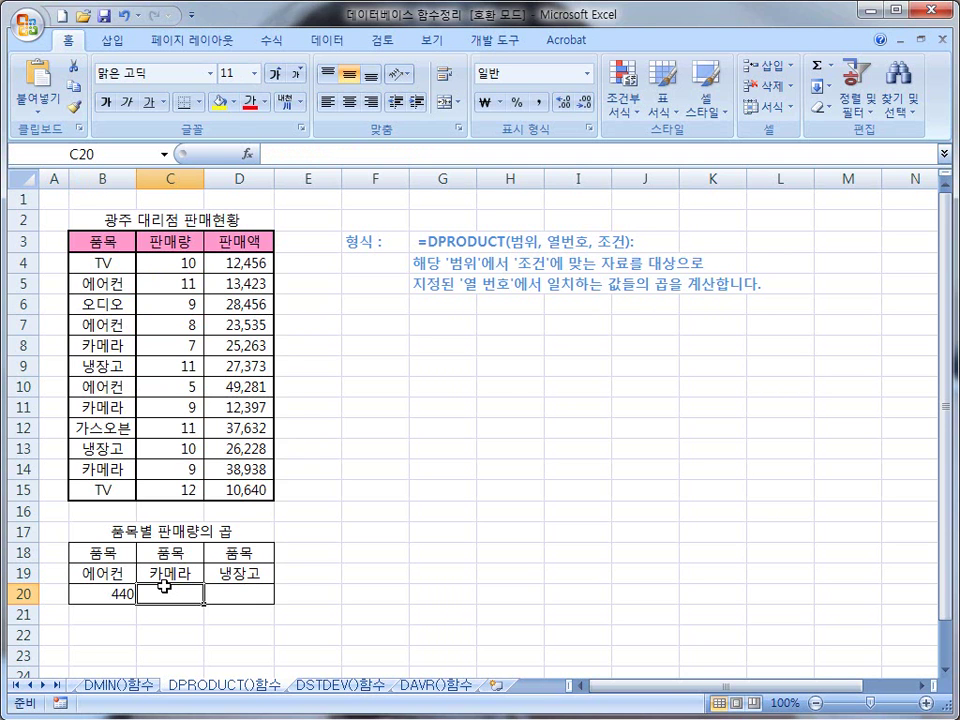
{"action": "type", "text": "=ㅇ"}
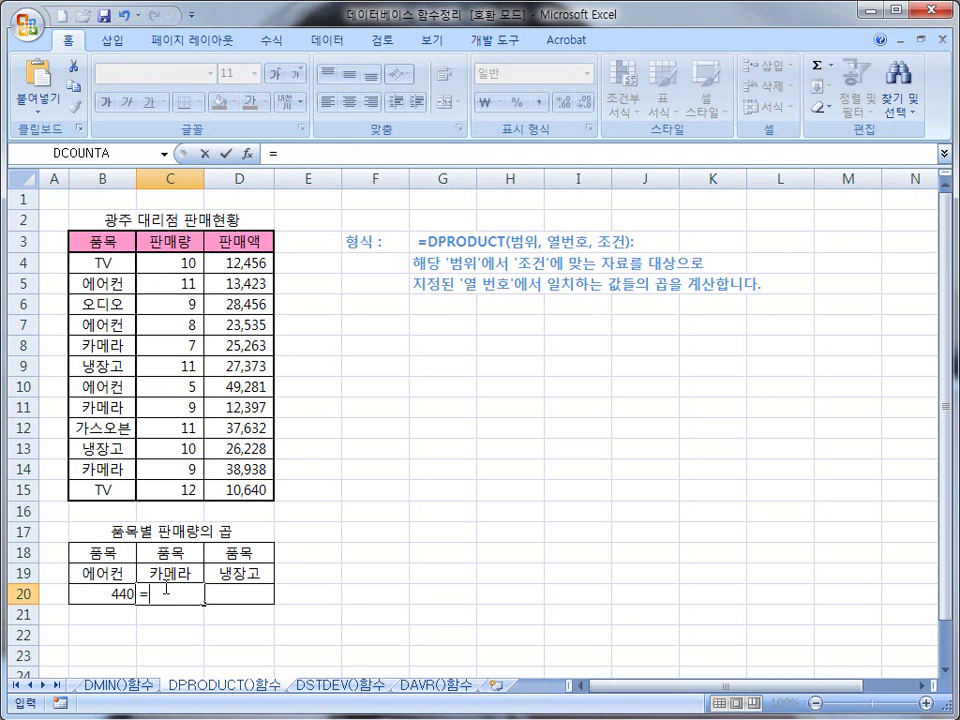
{"action": "key", "text": "BackSpace"}
{"action": "type", "text": "DPRO"}
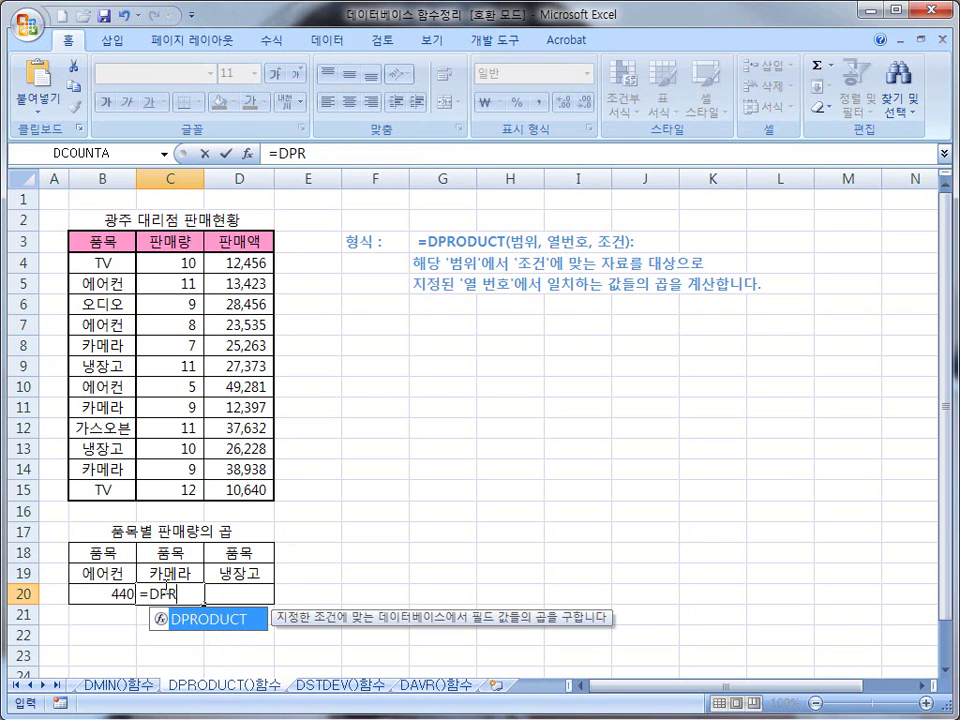
{"action": "key", "text": "BackSpace"}
{"action": "key", "text": "BackSpace"}
{"action": "key", "text": "BackSpace"}
{"action": "type", "text": "PRODUCT("}
{"action": "left_click_drag", "start_coordinate": [88, 243], "coordinate": [251, 489]}
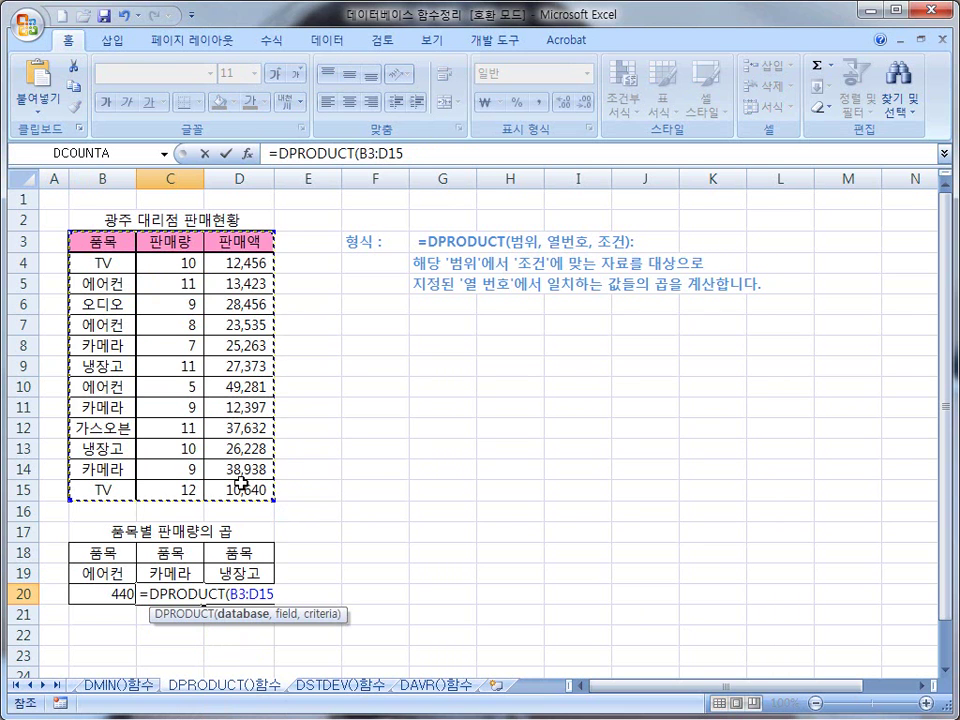
{"action": "type", "text": ",2,"}
{"action": "left_click_drag", "start_coordinate": [187, 552], "coordinate": [184, 573]}
{"action": "type", "text": ")"}
{"action": "key", "text": "Return"}
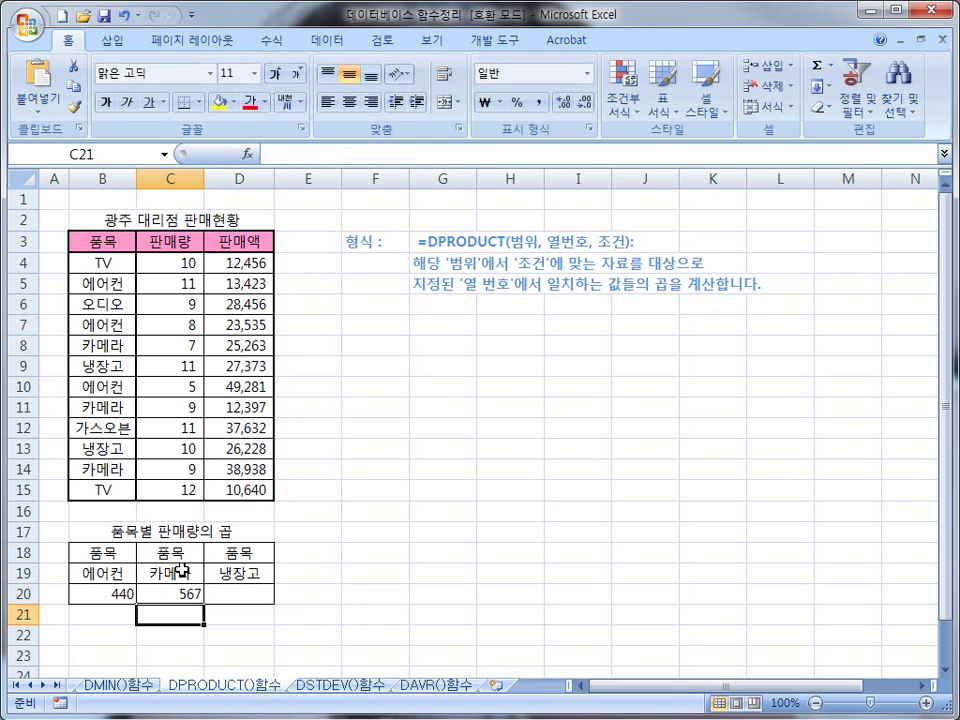
- Enter a DPRODUCT formula in D20 for 냉장고, using database B3:D15, the field name "판매량" and criteria D18:D19
{"action": "left_click", "coordinate": [249, 595]}
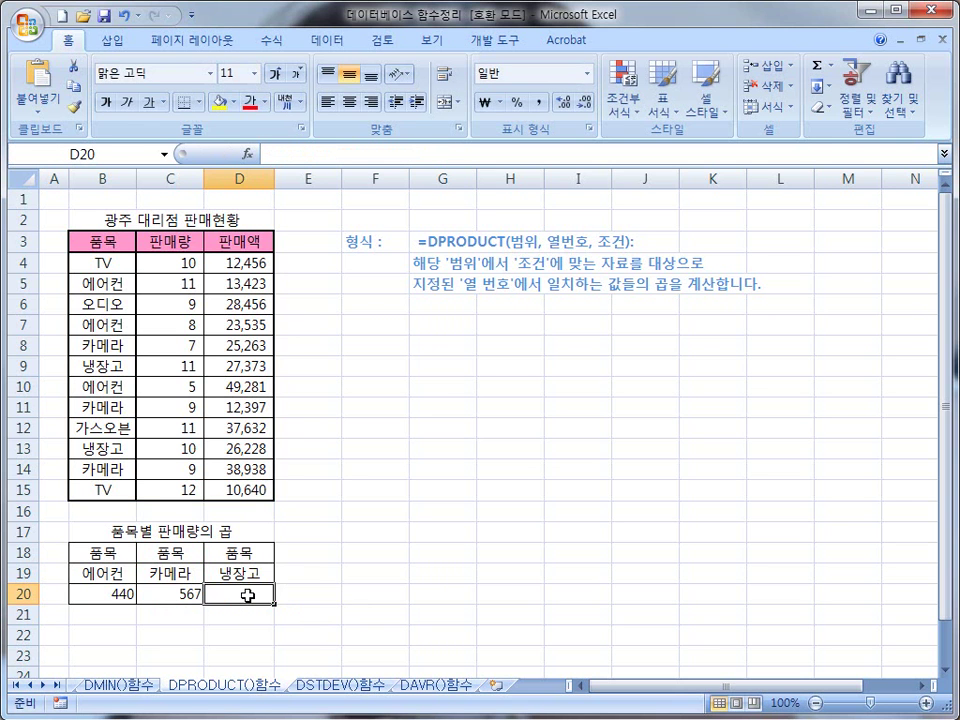
{"action": "type", "text": "="}
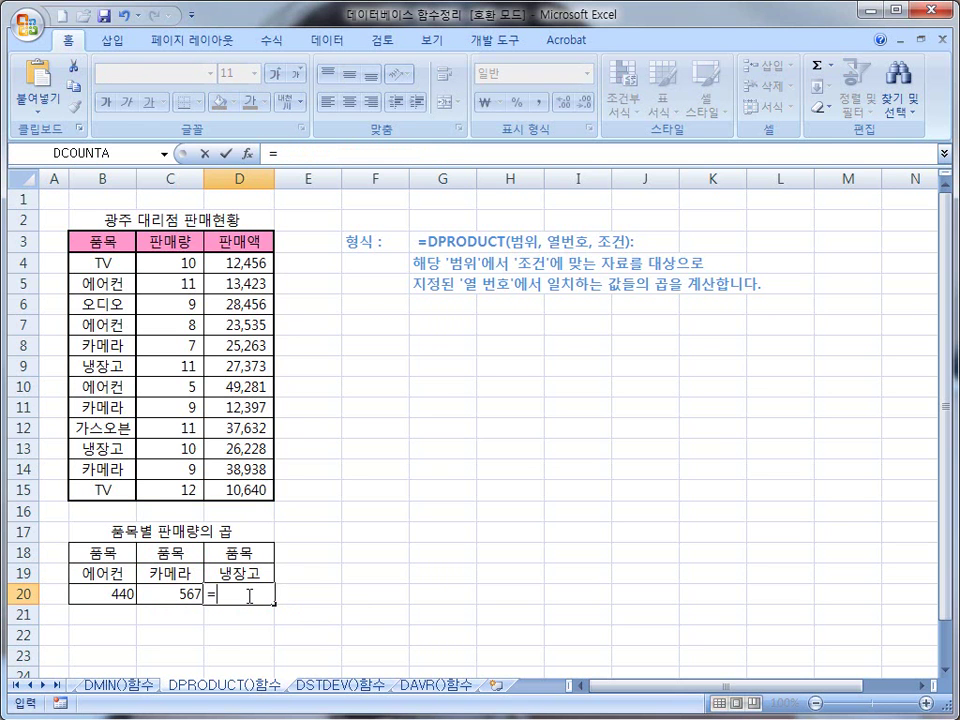
{"action": "type", "text": "DPRO"}
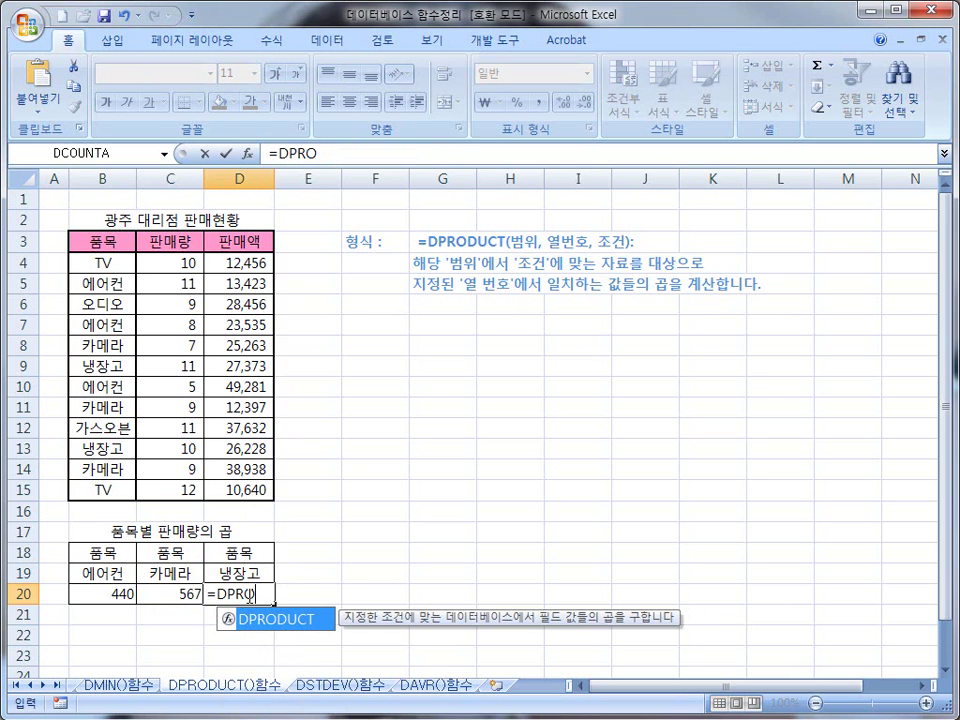
{"action": "type", "text": "DUCT("}
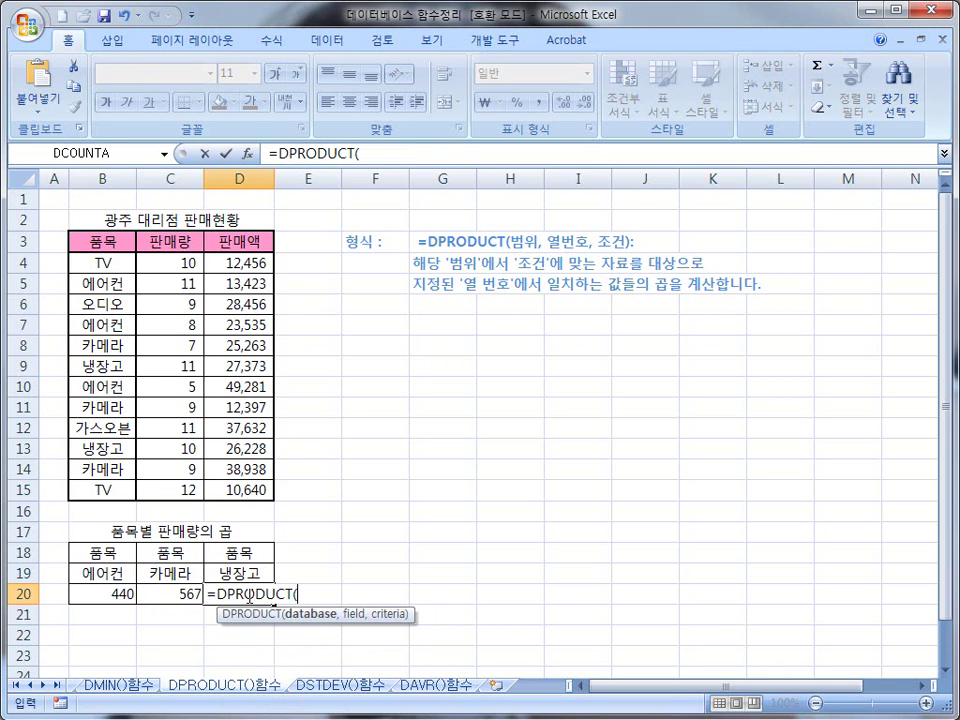
{"action": "left_click_drag", "start_coordinate": [100, 241], "coordinate": [225, 487]}
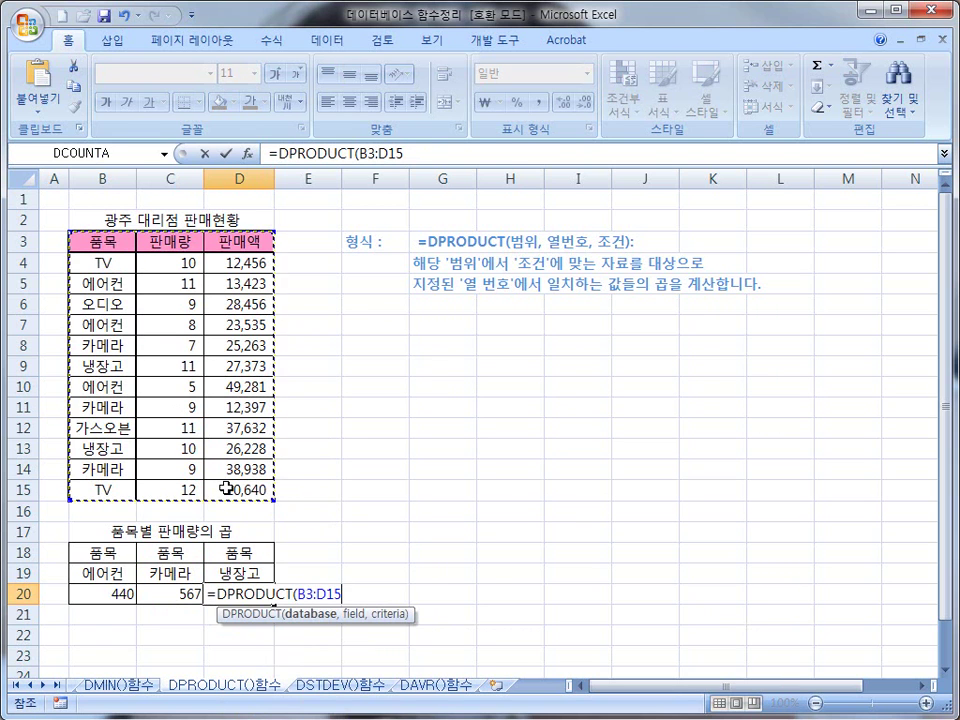
{"action": "type", "text": ",\"판매량\","}
{"action": "left_click_drag", "start_coordinate": [233, 553], "coordinate": [240, 568]}
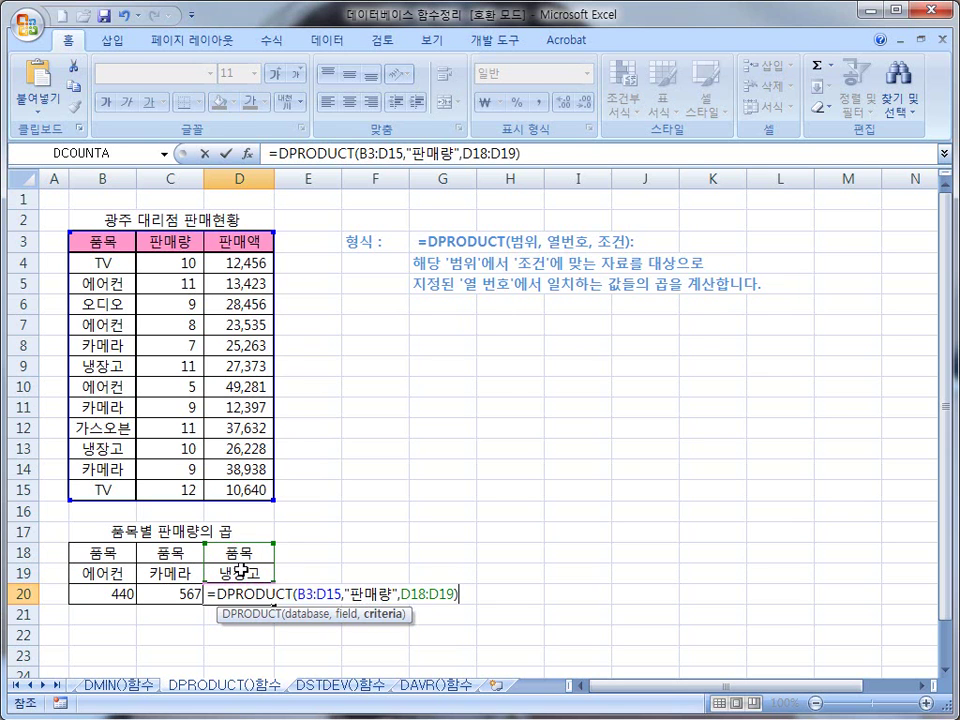
{"action": "type", "text": ")"}
{"action": "key", "text": "Return"}
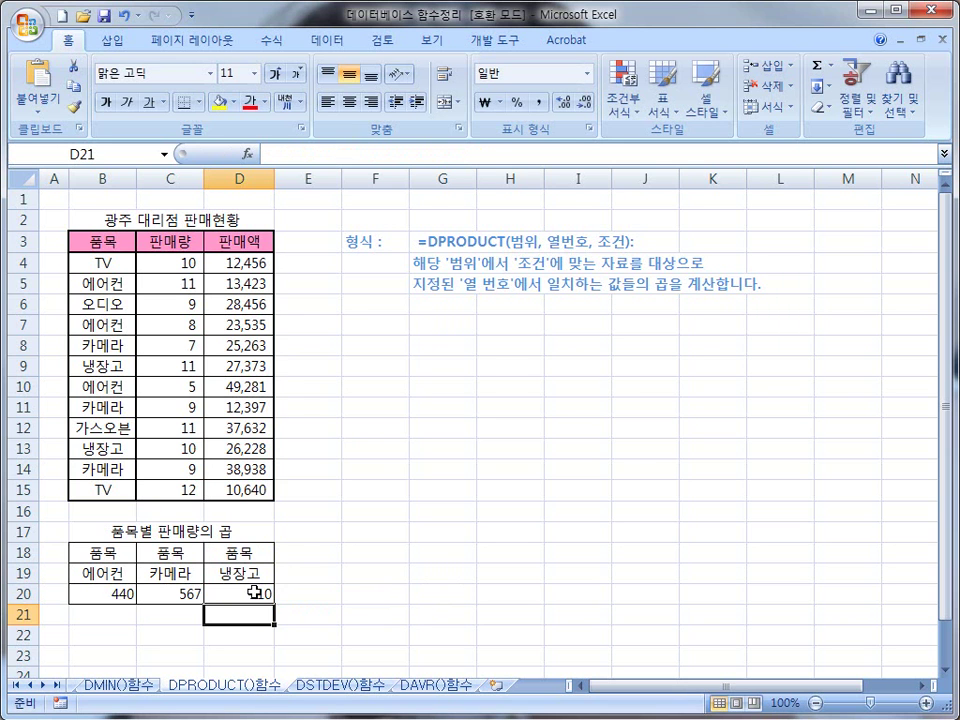
- Open the DSTDEV()함수 sheet and read the DSTDEV syntax and the explanation of 표준편차
{"action": "left_click", "coordinate": [330, 686]}
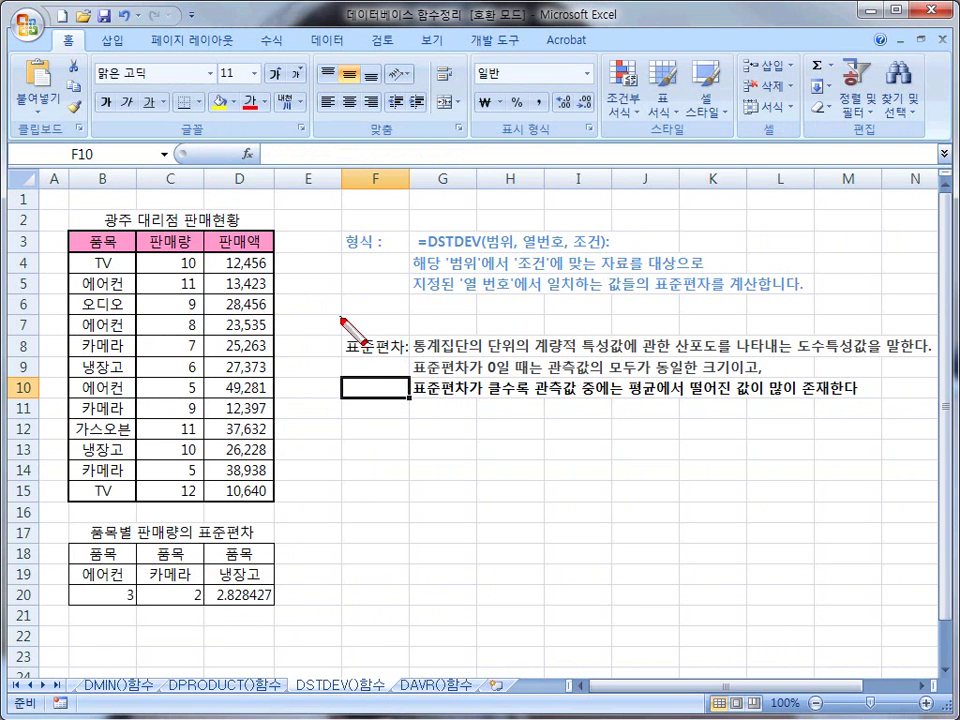
{"action": "left_click_drag", "start_coordinate": [922, 414], "coordinate": [936, 410]}
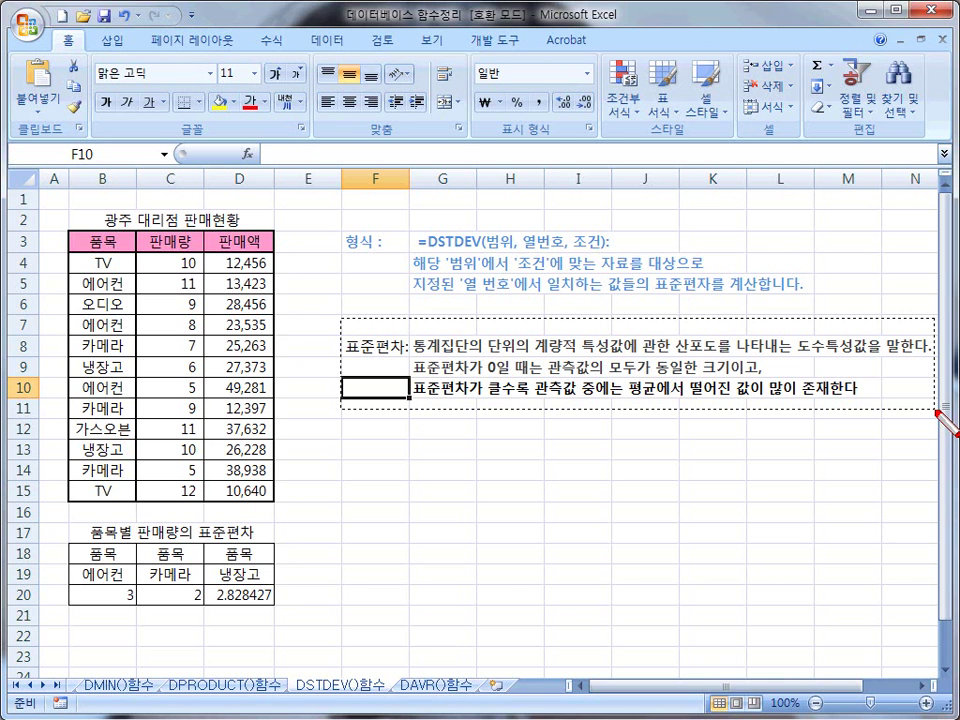
{"action": "left_click_drag", "start_coordinate": [936, 411], "coordinate": [936, 411]}
{"action": "key", "text": "Escape"}
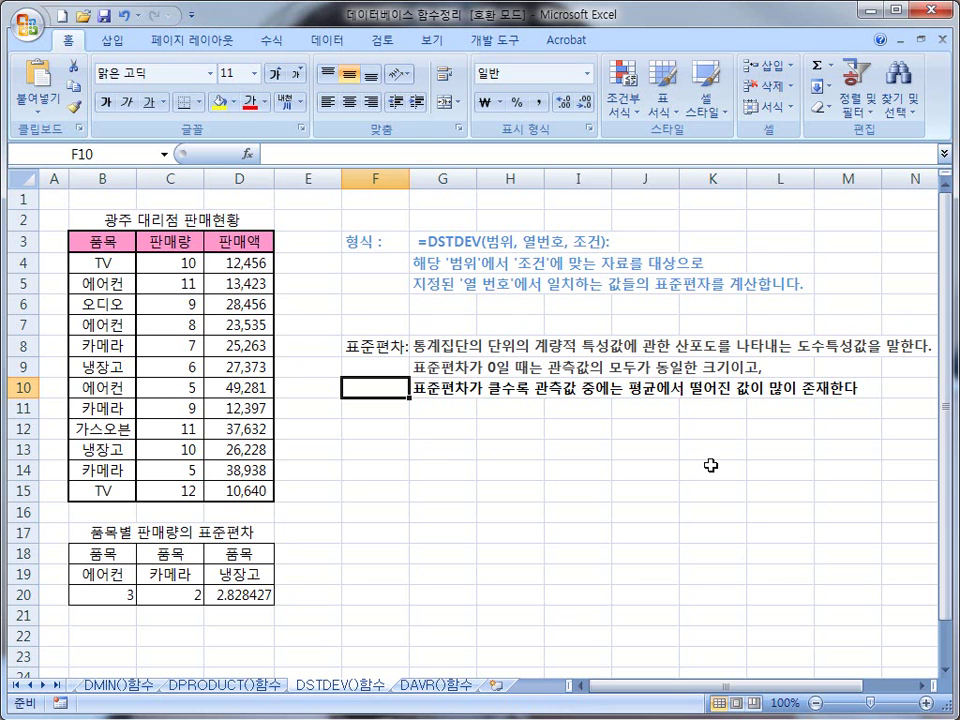
- Clear the existing standard deviation results for 에어컨, 카메라 and 냉장고 in B20:D20
{"action": "left_click", "coordinate": [130, 595]}
{"action": "key", "text": "Delete"}
{"action": "left_click", "coordinate": [170, 595]}
{"action": "key", "text": "Delete"}
{"action": "left_click", "coordinate": [225, 597]}
{"action": "key", "text": "Delete"}
- Check the DAVR()함수 sheet and return to the DSTDEV()함수 sheet
{"action": "left_click", "coordinate": [413, 685]}
{"action": "left_click", "coordinate": [80, 595]}
{"action": "left_click", "coordinate": [345, 685]}
- Enter =DSTDEV(B3:D15,2,B18:B19) in B20 for the 에어컨 sales quantities and review the stored formula
{"action": "left_click", "coordinate": [111, 598]}
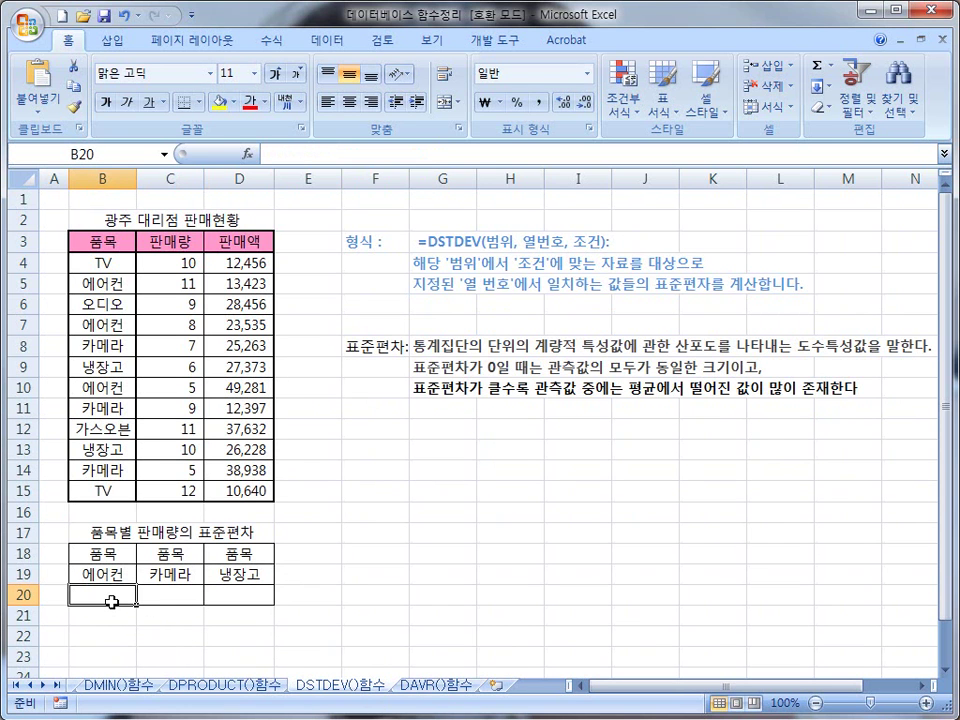
{"action": "type", "text": "=D"}
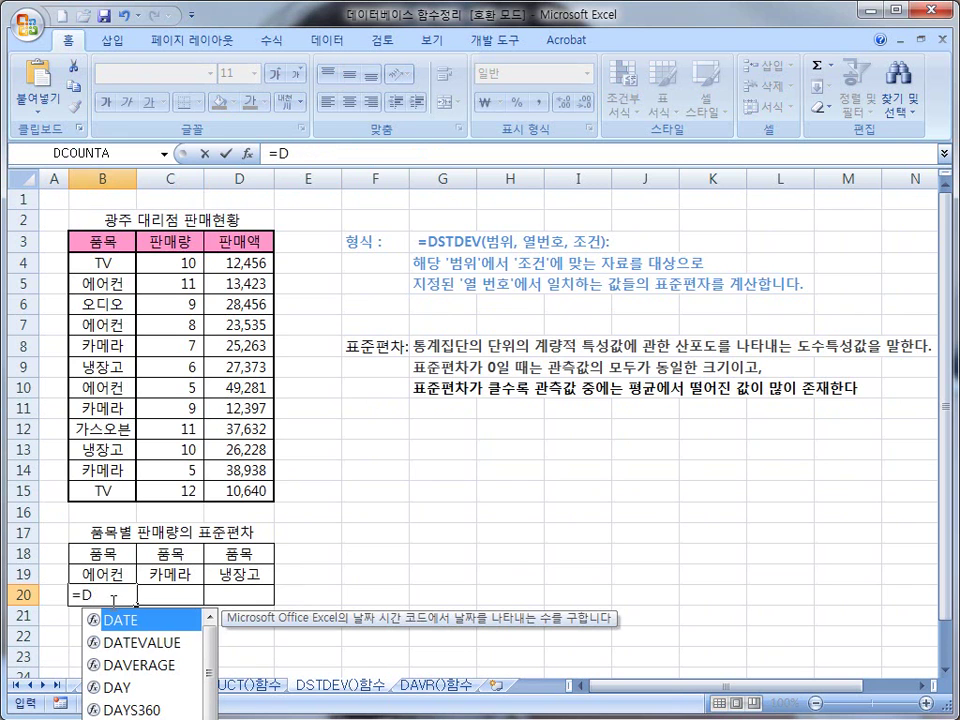
{"action": "type", "text": "STDE"}
{"action": "key", "text": "BackSpace"}
{"action": "type", "text": "DEV"}
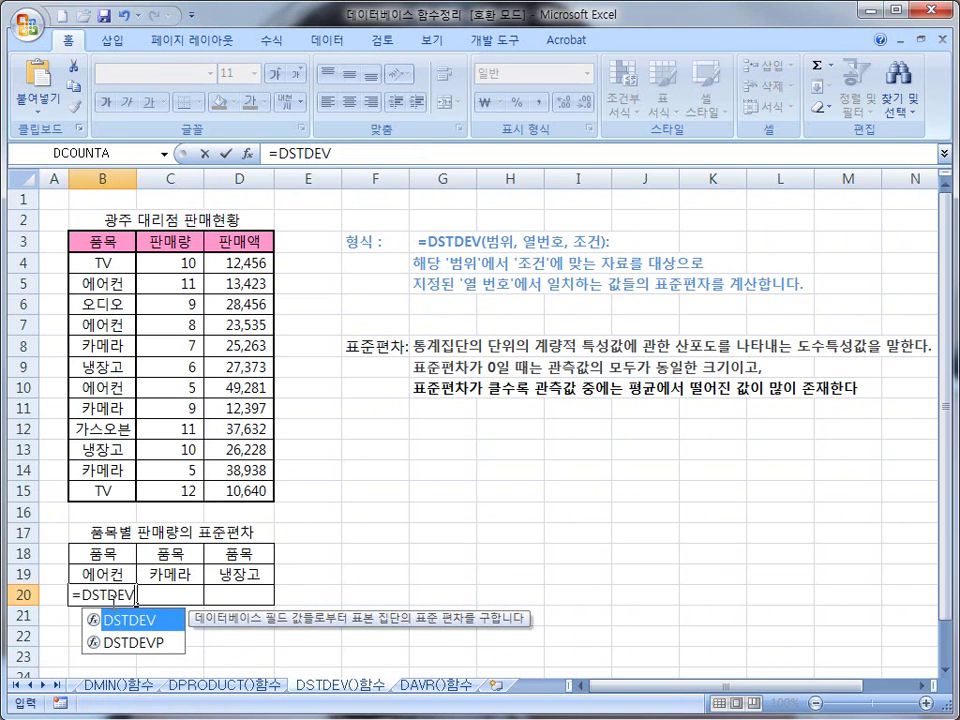
{"action": "type", "text": "("}
{"action": "left_click_drag", "start_coordinate": [112, 242], "coordinate": [222, 489]}
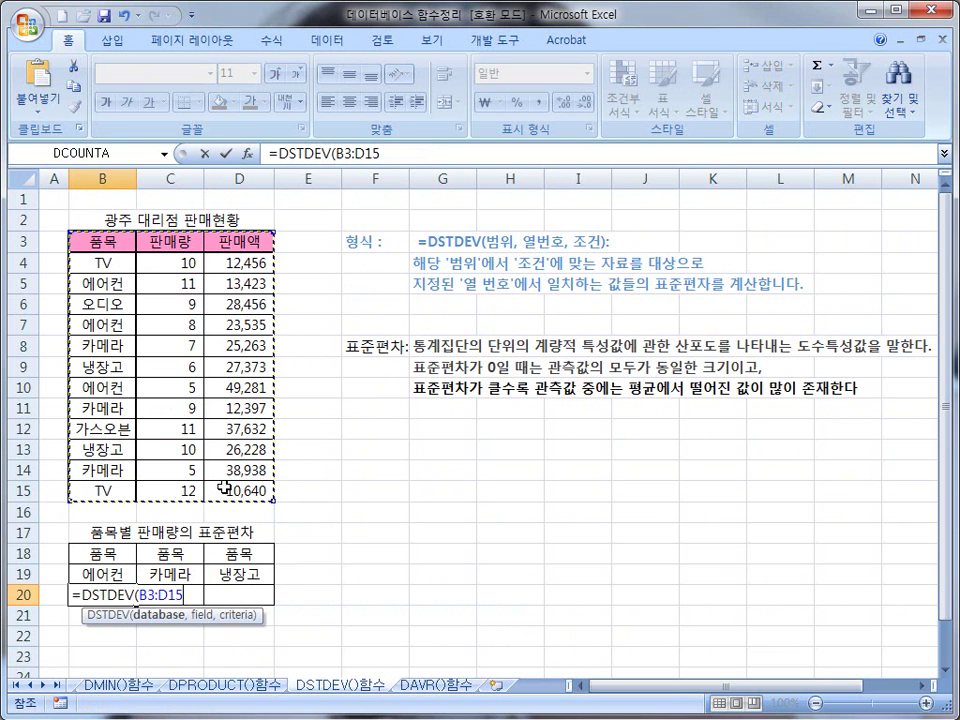
{"action": "type", "text": ","}
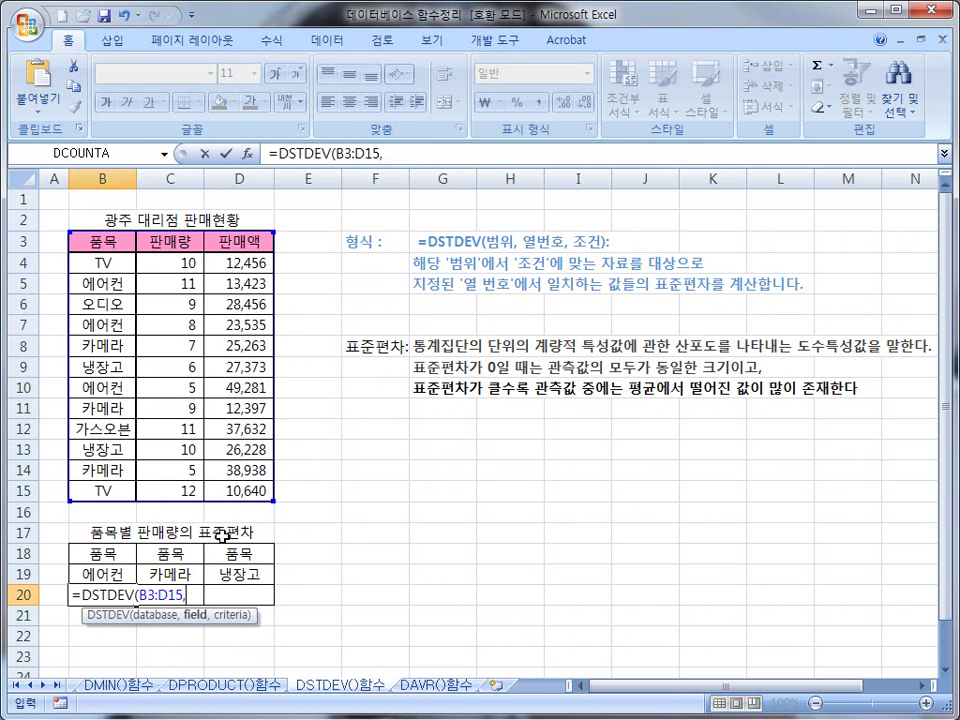
{"action": "type", "text": "2,"}
{"action": "left_click_drag", "start_coordinate": [107, 553], "coordinate": [104, 572]}
{"action": "type", "text": ")"}
{"action": "key", "text": "Return"}
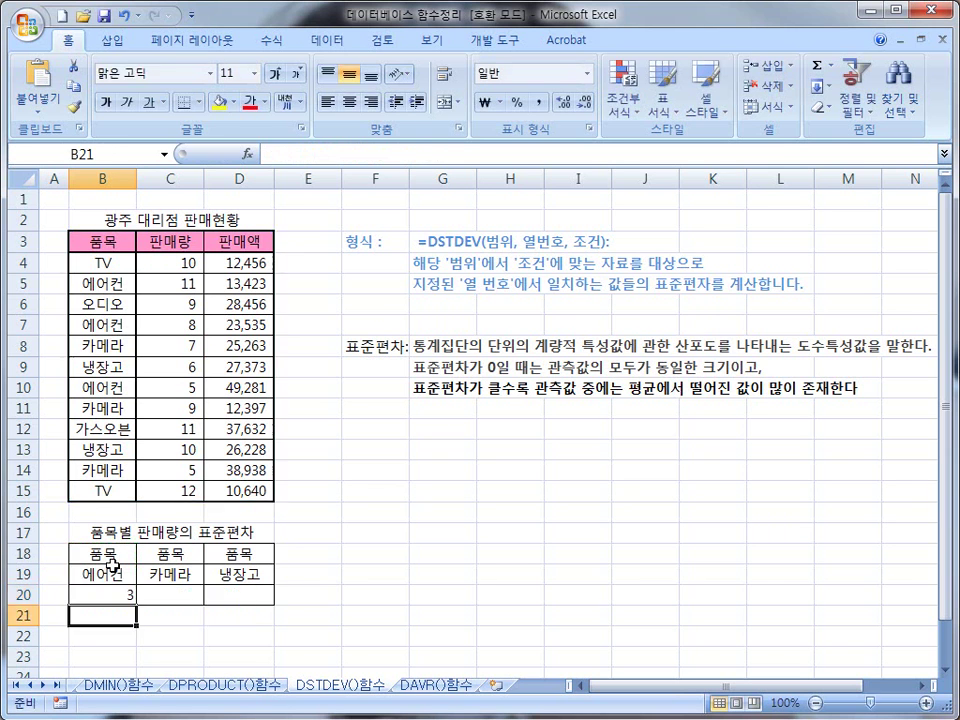
{"action": "left_click", "coordinate": [121, 596]}
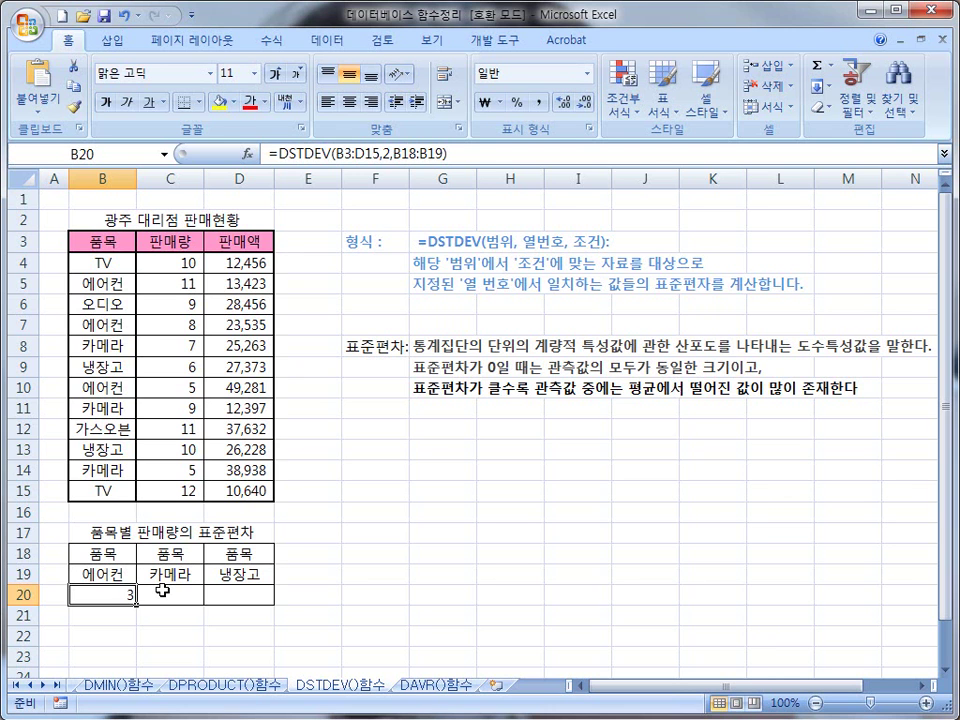
- Enter =DSTDEV(B3:D15,2,C18:C19) in C20 to calculate the standard deviation of the 카메라 sales quantities
{"action": "left_click", "coordinate": [162, 590]}
{"action": "type", "text": "="}
{"action": "key", "text": "Escape"}
{"action": "type", "text": "=ㅇ"}
{"action": "key", "text": "BackSpace"}
{"action": "type", "text": "S"}
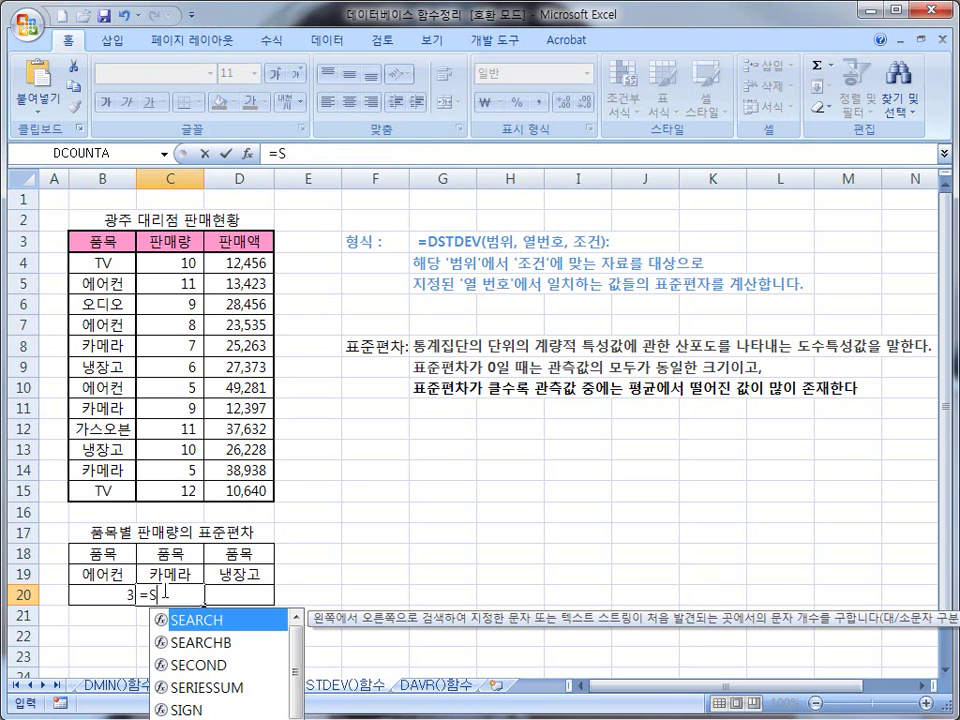
{"action": "key", "text": "BackSpace"}
{"action": "type", "text": "DSTDE"}
{"action": "key", "text": "BackSpace"}
{"action": "type", "text": "TDEV("}
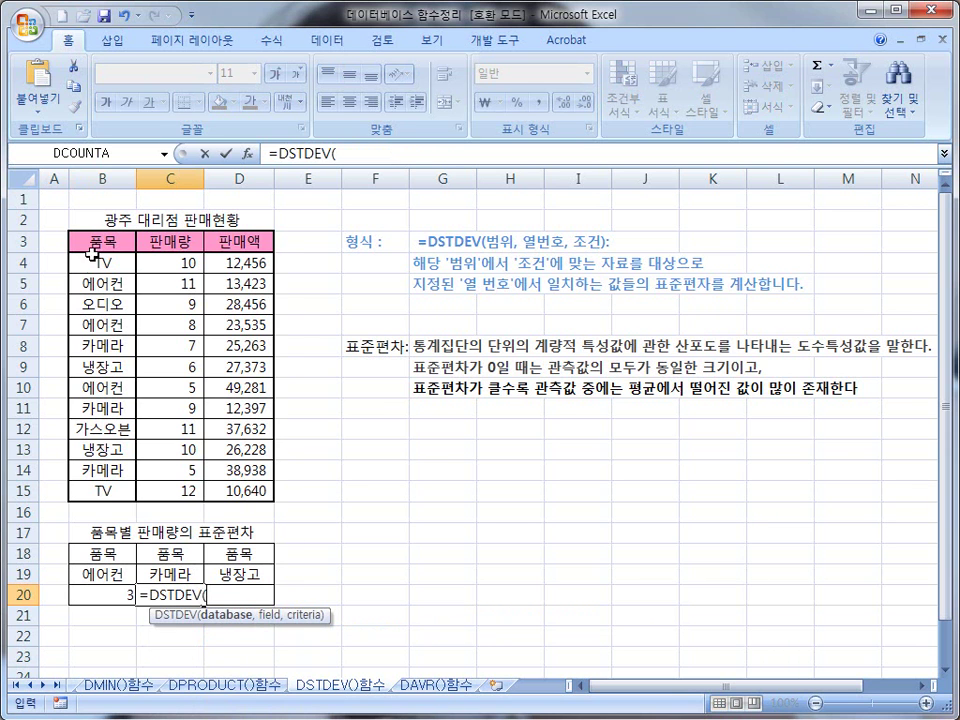
{"action": "left_click_drag", "start_coordinate": [92, 254], "coordinate": [234, 491]}
{"action": "type", "text": ",2,"}
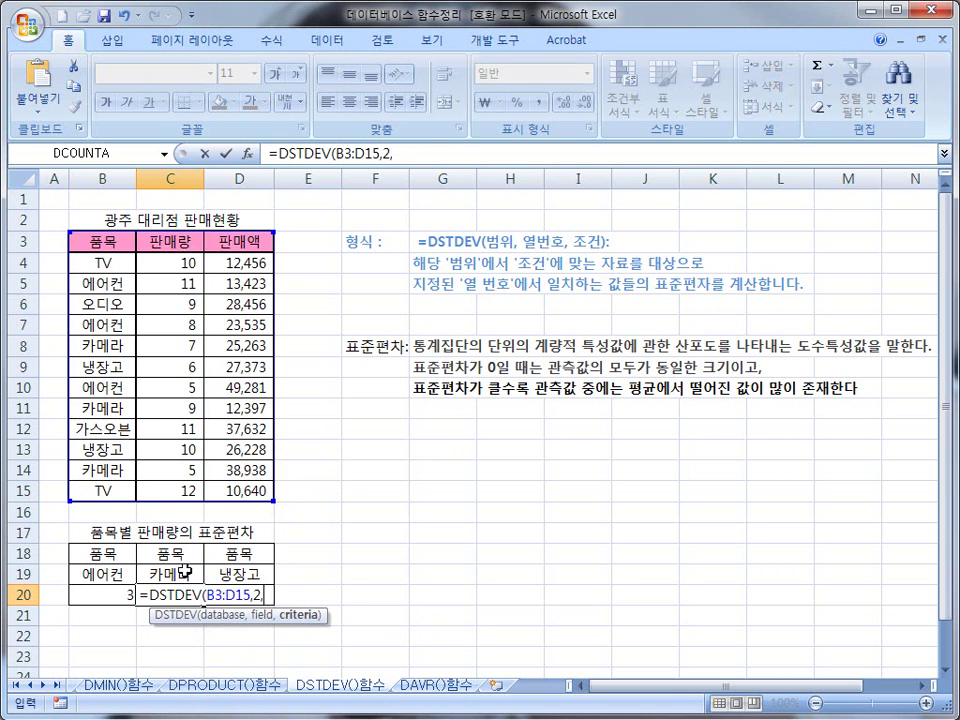
{"action": "left_click_drag", "start_coordinate": [170, 553], "coordinate": [173, 570]}
{"action": "key", "text": "Return"}
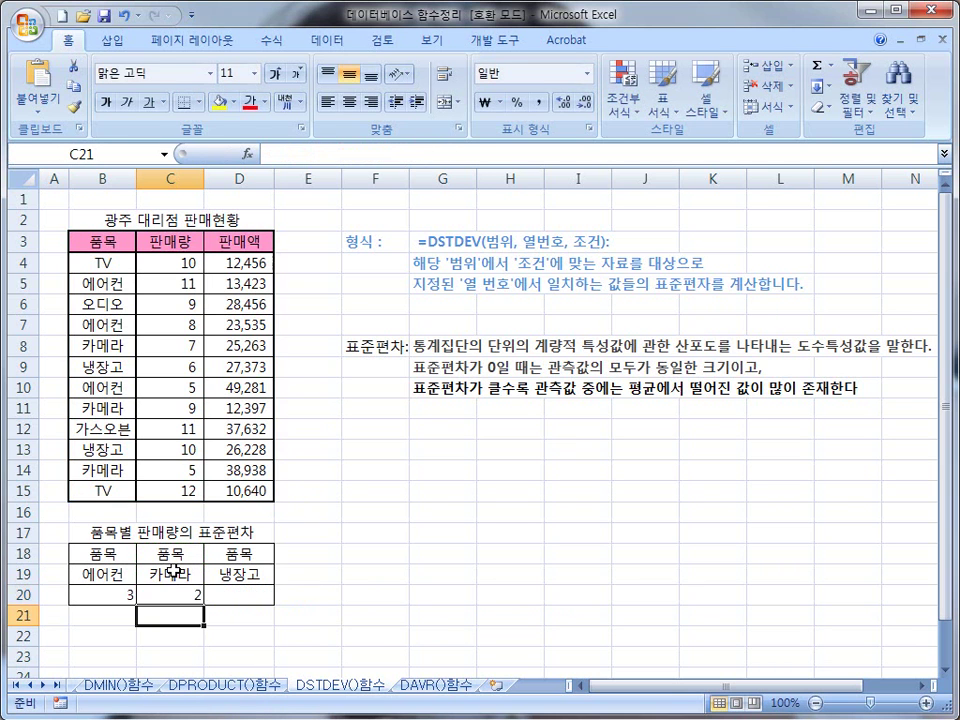
- Enter =DSTDEV(B3:D15,"판매량",D18:D19) in D20 to calculate the standard deviation of the 냉장고 sales quantities
{"action": "left_click", "coordinate": [230, 597]}
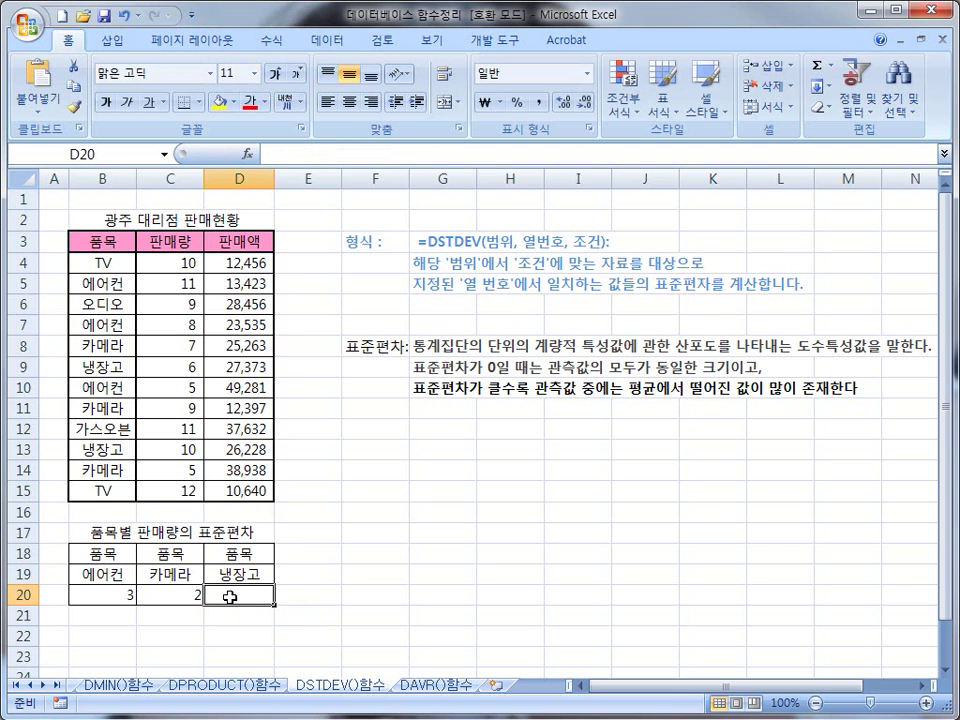
{"action": "type", "text": "=S"}
{"action": "key", "text": "BackSpace"}
{"action": "type", "text": "ㅇ"}
{"action": "key", "text": "BackSpace"}
{"action": "type", "text": "DSTEV"}
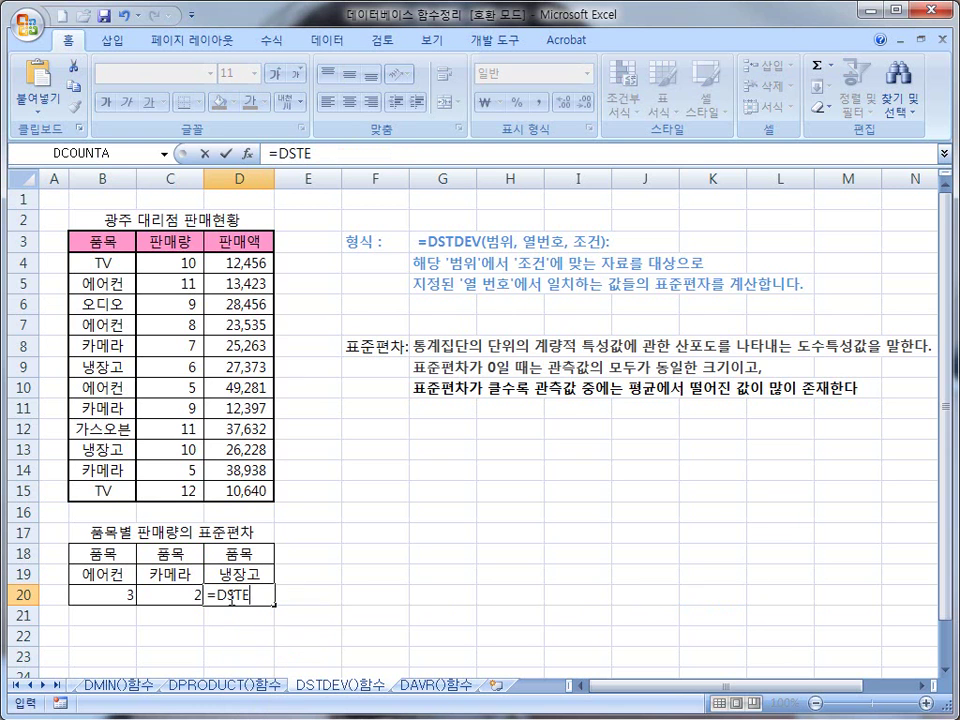
{"action": "key", "text": "BackSpace"}
{"action": "key", "text": "BackSpace"}
{"action": "type", "text": "DEV("}
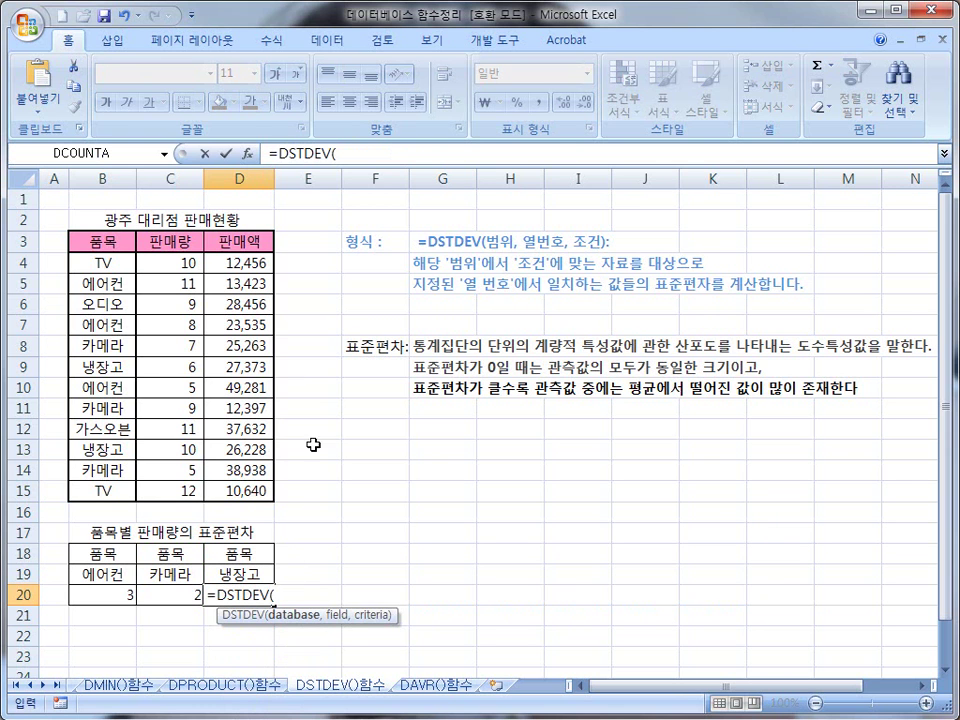
{"action": "left_click_drag", "start_coordinate": [92, 241], "coordinate": [225, 490]}
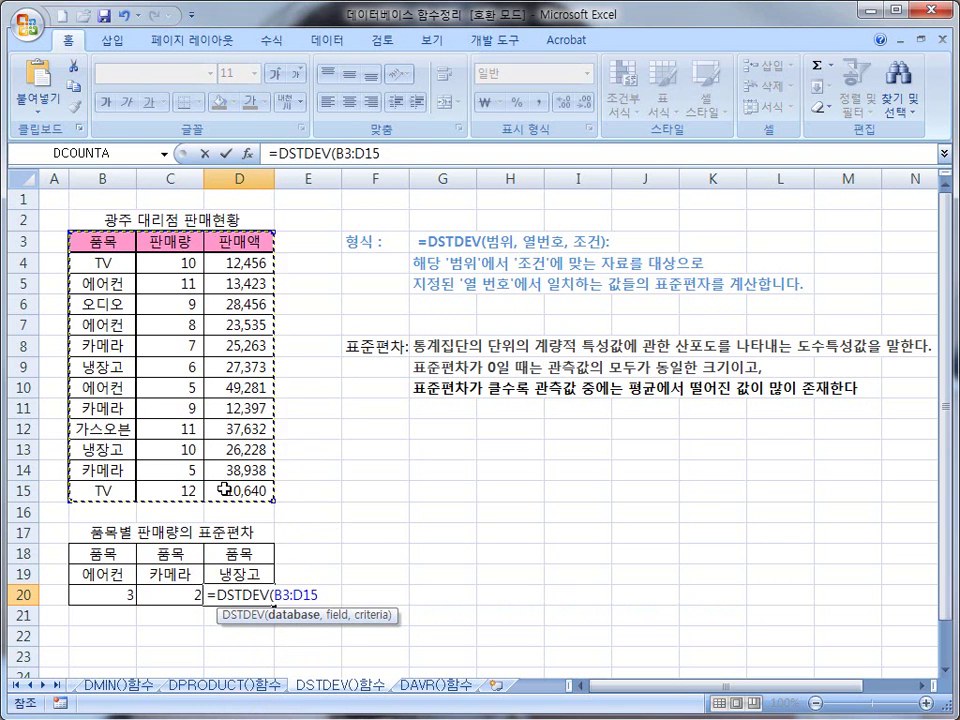
{"action": "type", "text": ","}
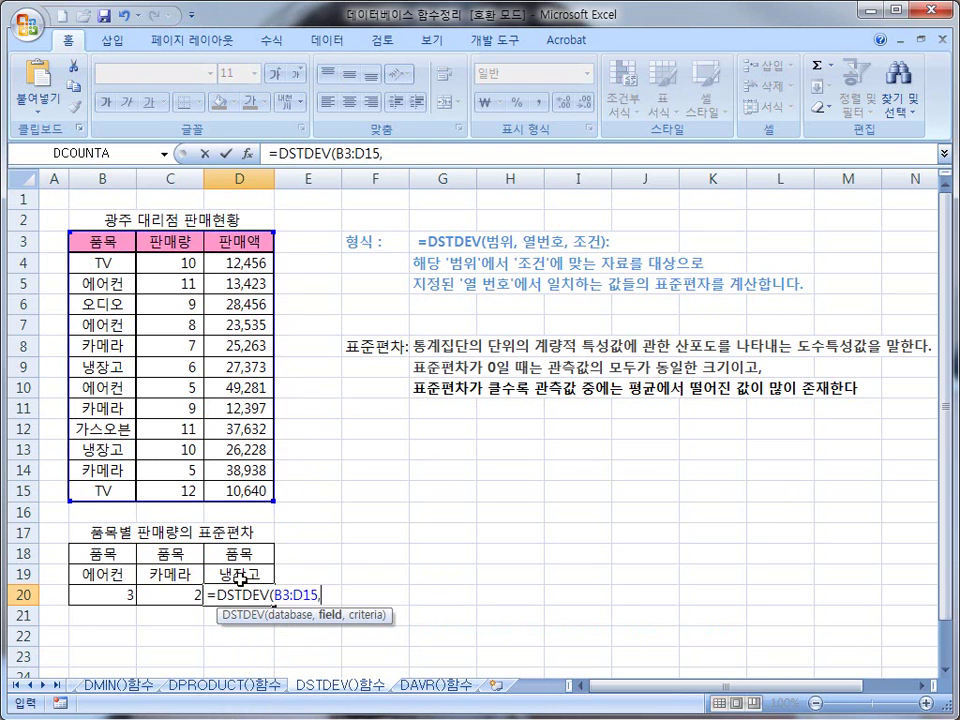
{"action": "type", "text": "\"판매량\","}
{"action": "left_click_drag", "start_coordinate": [238, 553], "coordinate": [241, 571]}
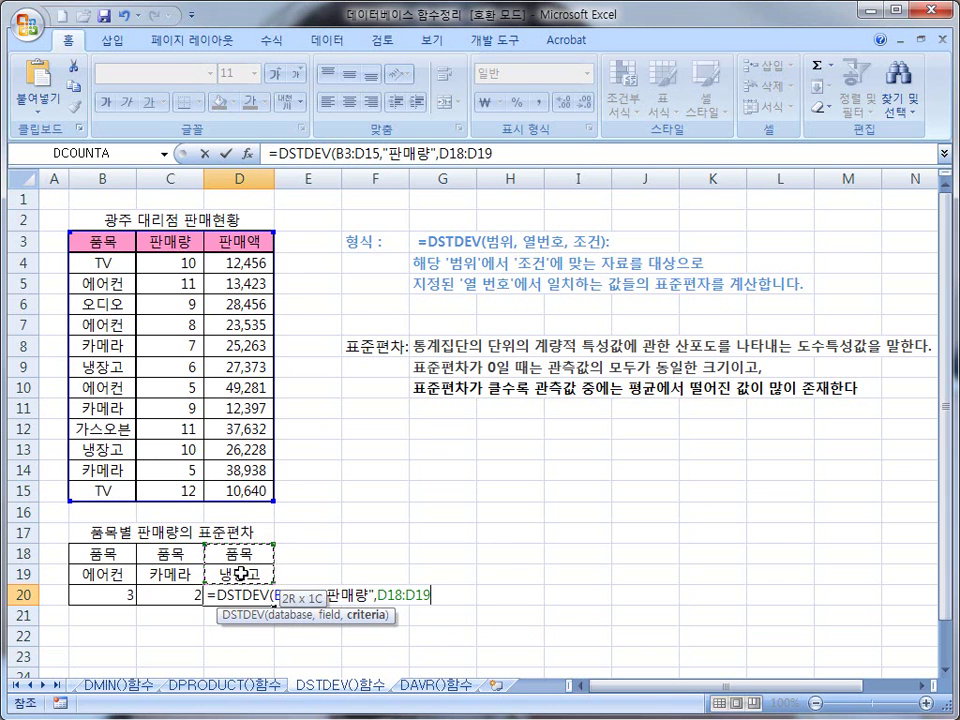
{"action": "type", "text": ")"}
{"action": "key", "text": "Return"}
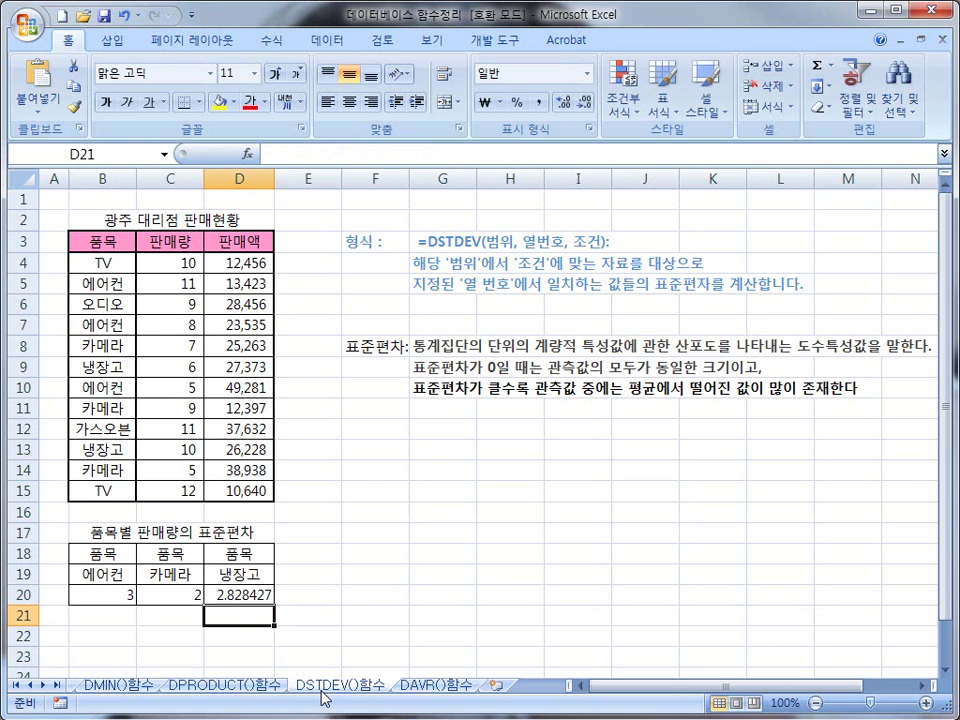
- On the DAVR()함수 sheet, enter =DVAR(B3:D15,C3,B18:B19) in B20 for the 에어컨 sales quantity variance and review the stored formula
{"action": "left_click", "coordinate": [427, 690]}
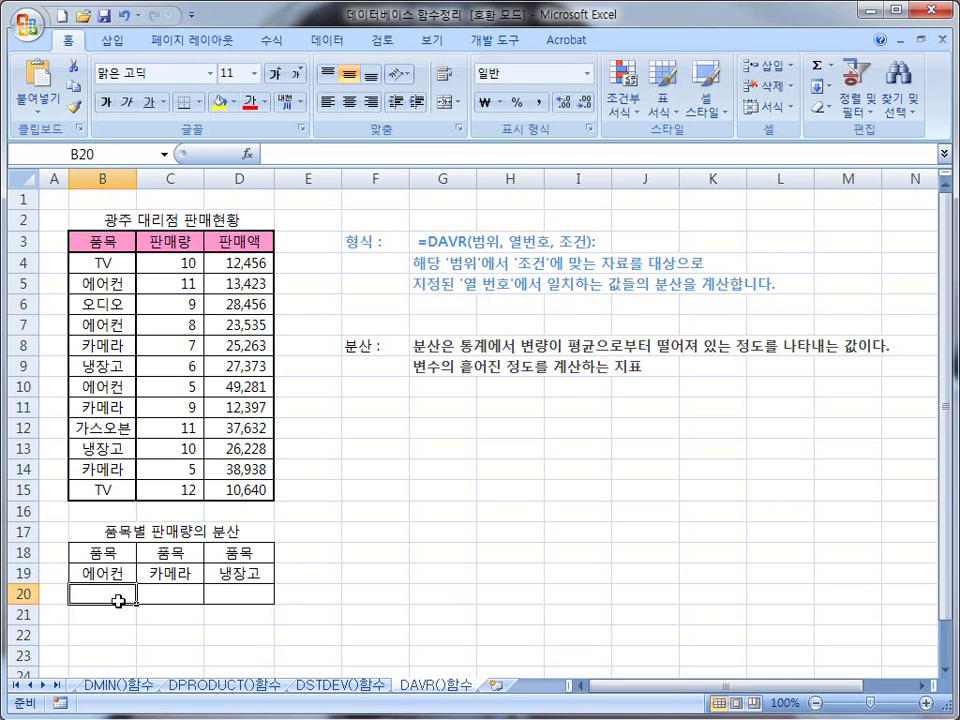
{"action": "type", "text": "=S"}
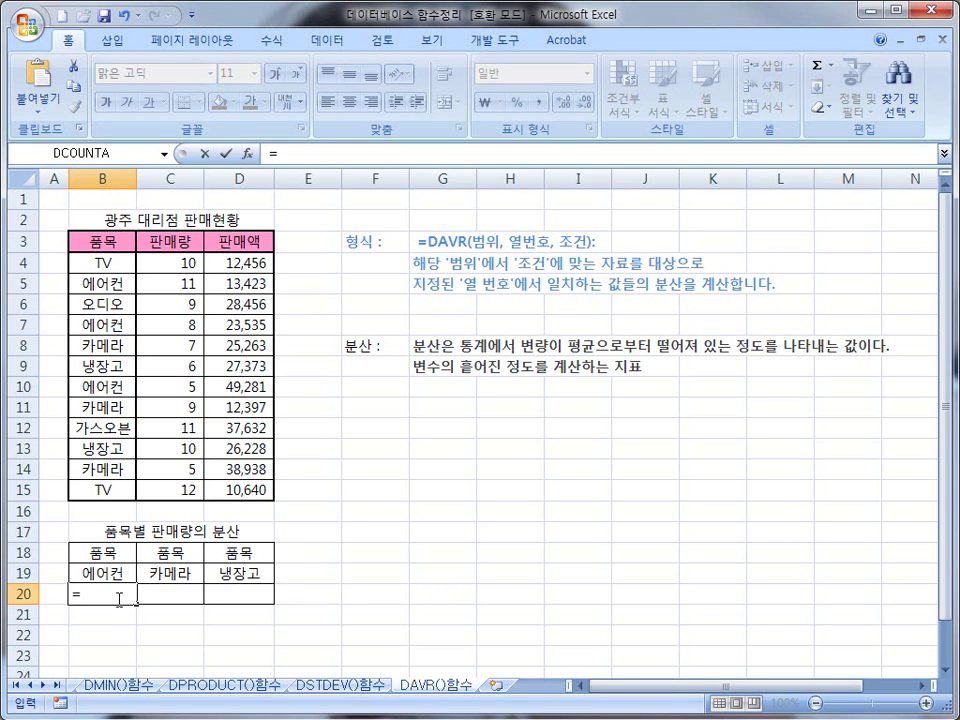
{"action": "key", "text": "BackSpace"}
{"action": "type", "text": "DA"}
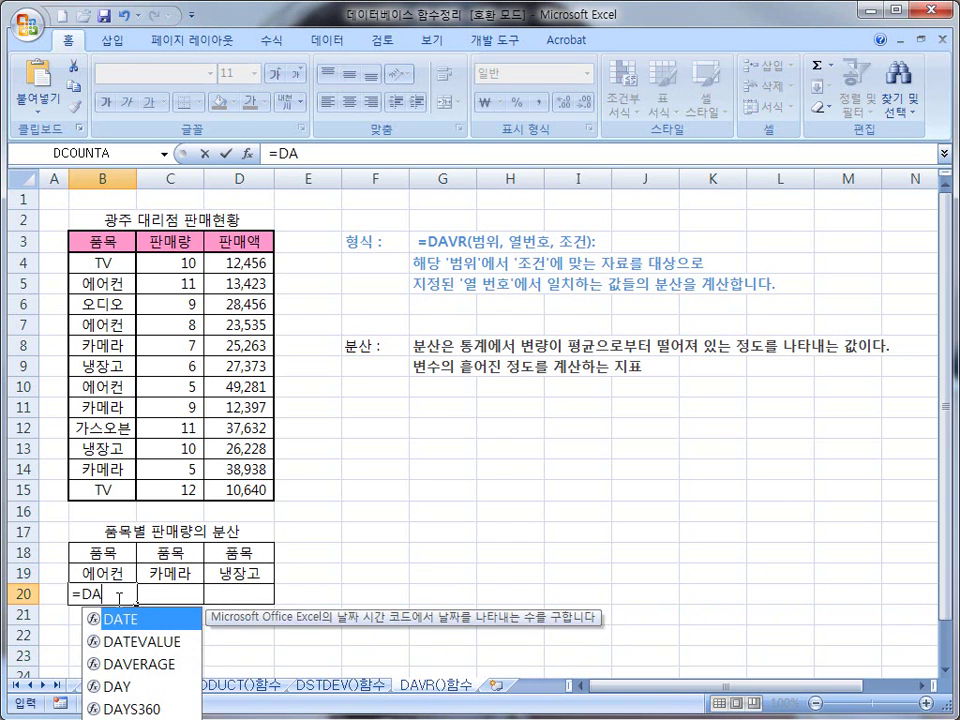
{"action": "key", "text": "BackSpace"}
{"action": "type", "text": "VAR("}
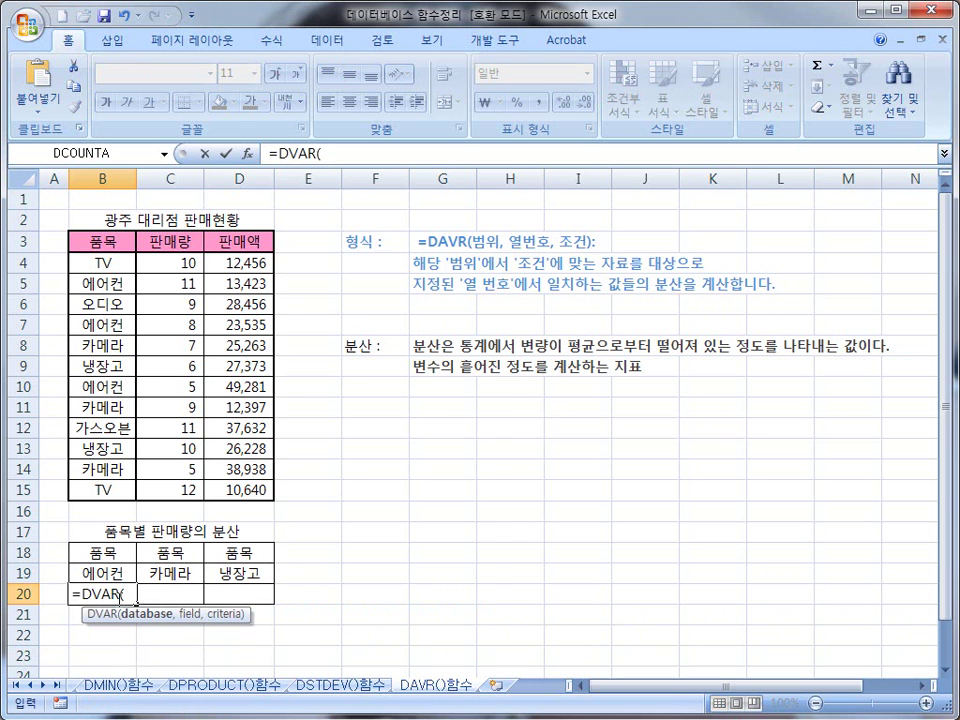
{"action": "left_click_drag", "start_coordinate": [108, 247], "coordinate": [240, 490]}
{"action": "type", "text": ","}
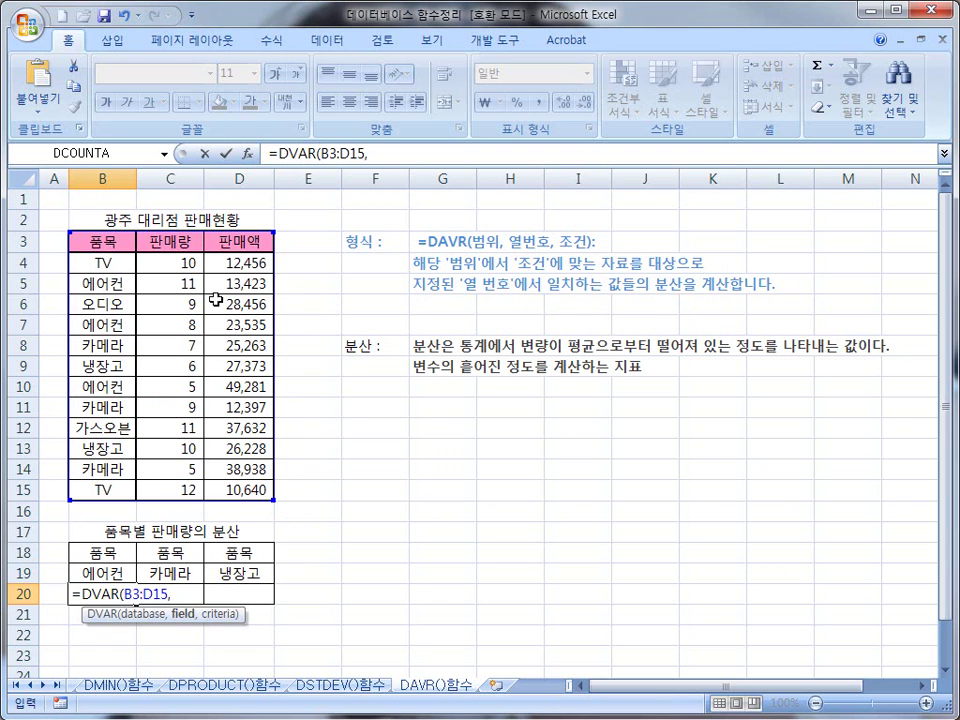
{"action": "left_click", "coordinate": [170, 241]}
{"action": "type", "text": ","}
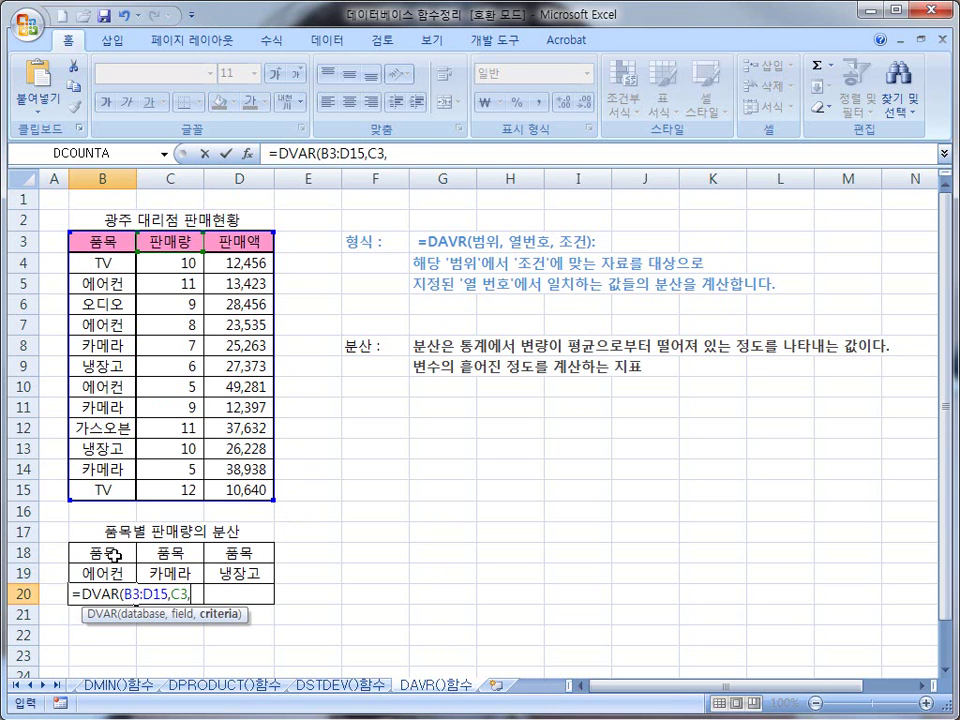
{"action": "left_click_drag", "start_coordinate": [92, 551], "coordinate": [86, 574]}
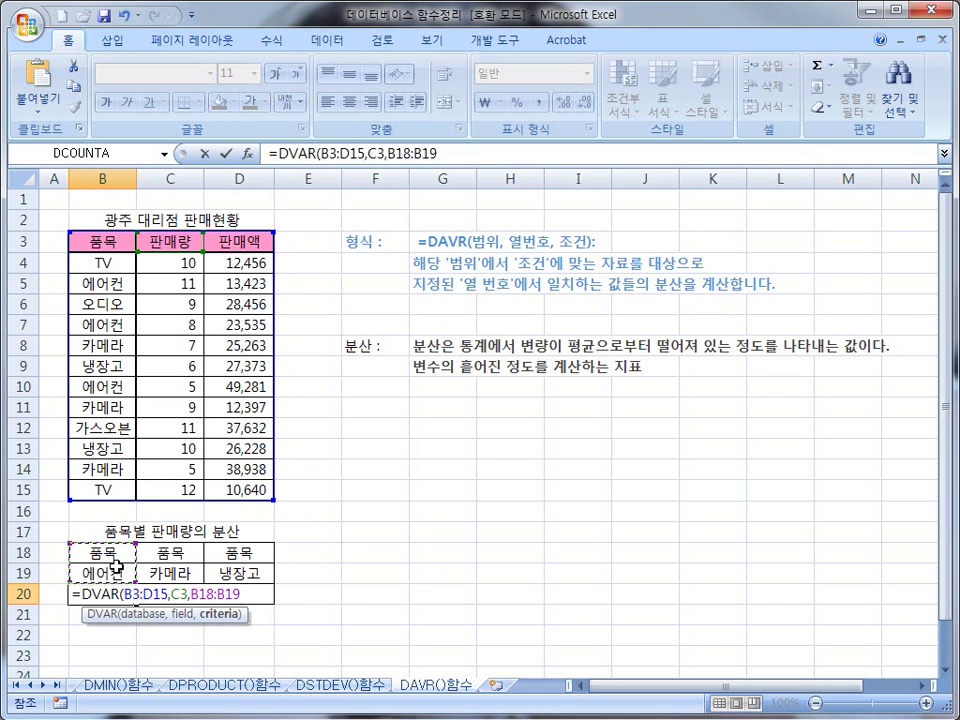
{"action": "type", "text": ")"}
{"action": "key", "text": "Return"}
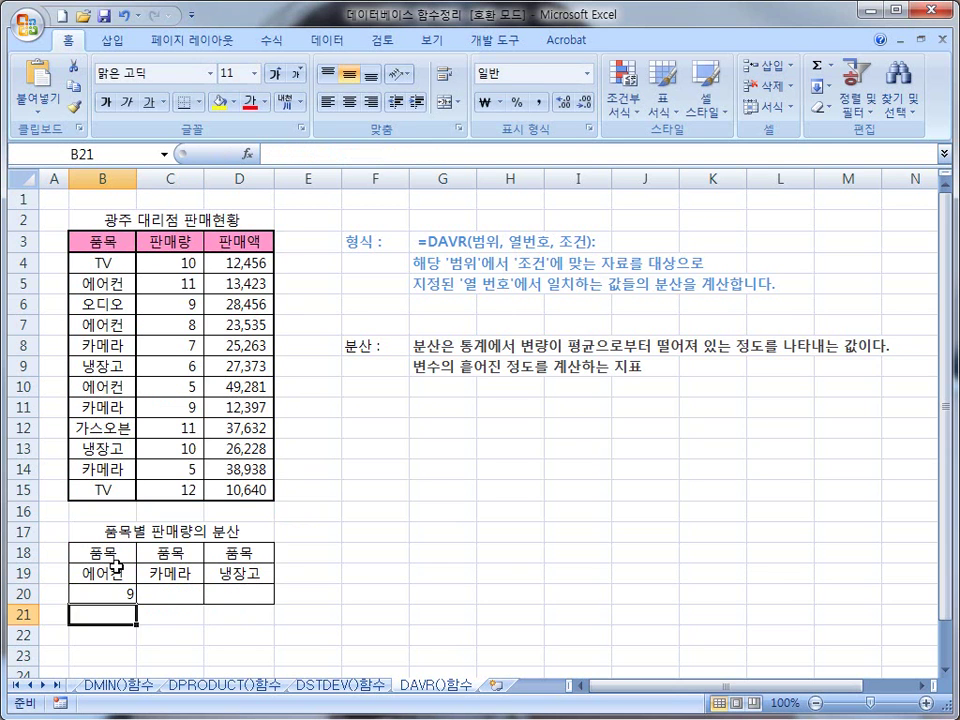
{"action": "left_click", "coordinate": [113, 596]}
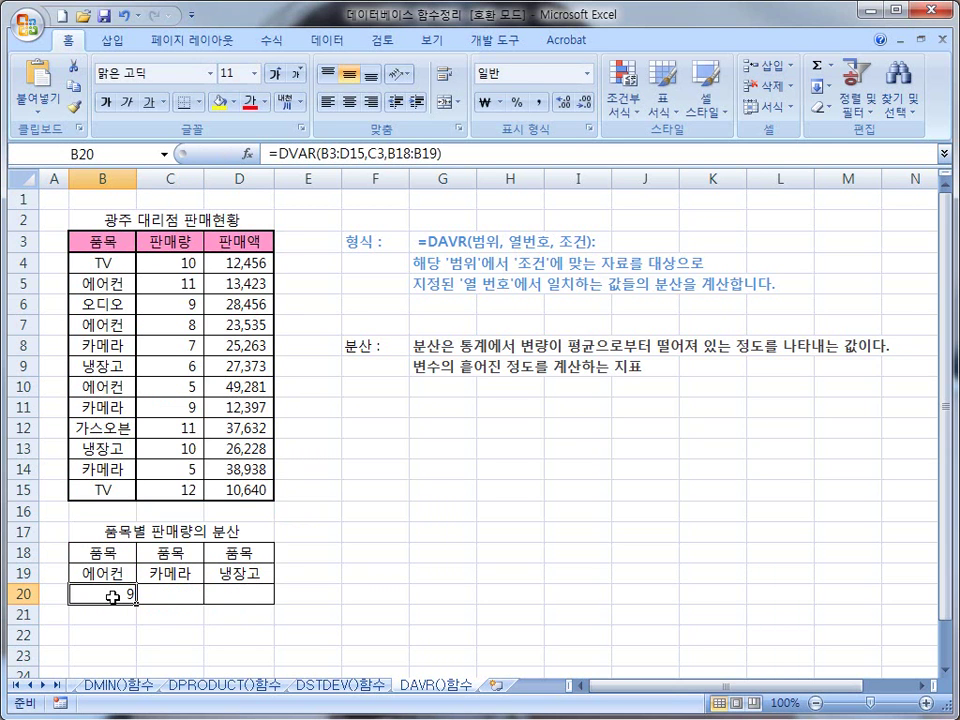
- Enter =DVAR(B3:D15,2,C18:C19) in C20 to calculate the variance of the 카메라 sales quantities
{"action": "left_click", "coordinate": [168, 597]}
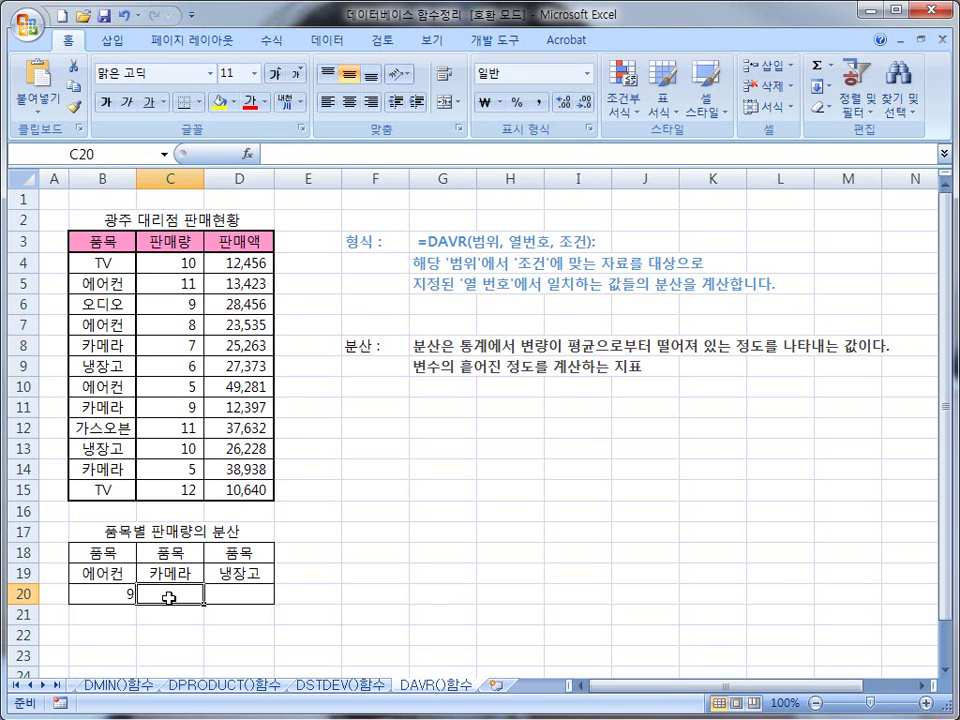
{"action": "type", "text": "=D"}
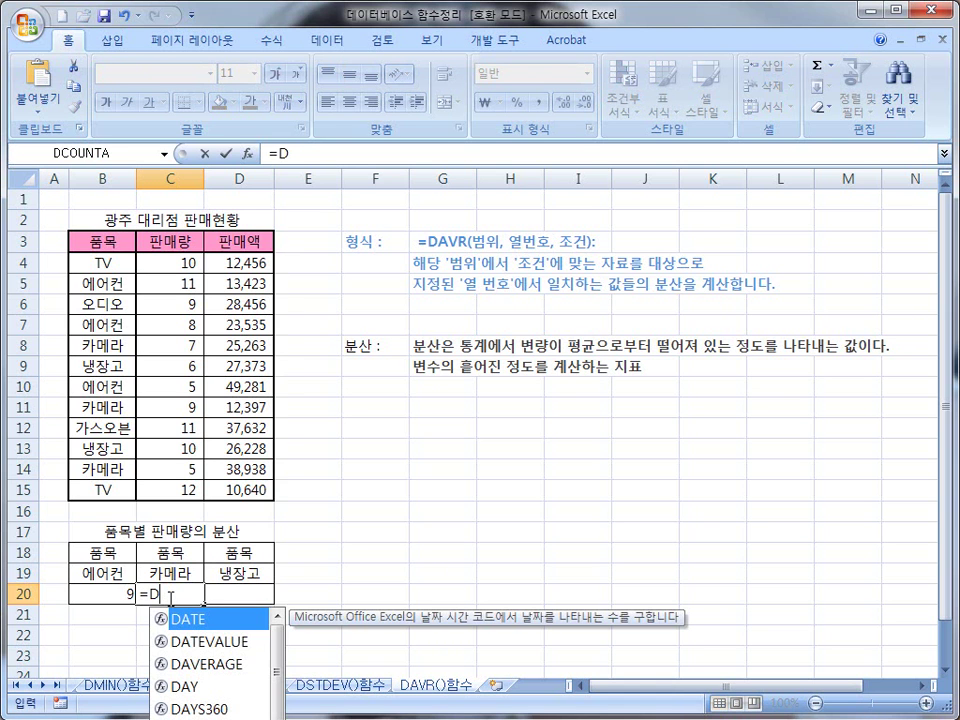
{"action": "type", "text": "VAR("}
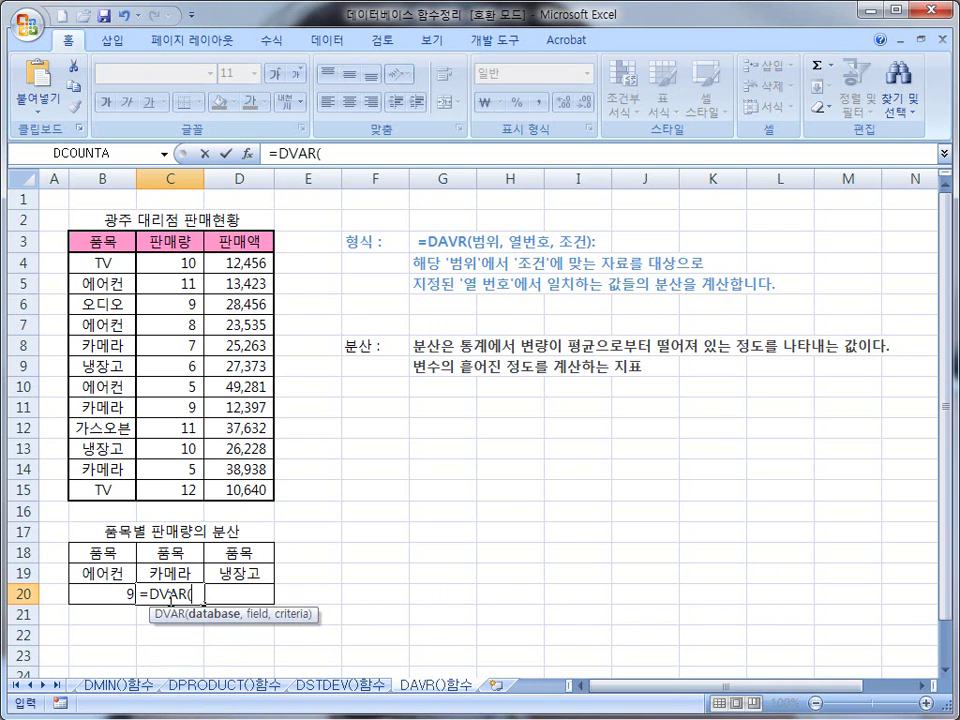
{"action": "left_click_drag", "start_coordinate": [102, 241], "coordinate": [245, 481]}
{"action": "type", "text": ",2"}
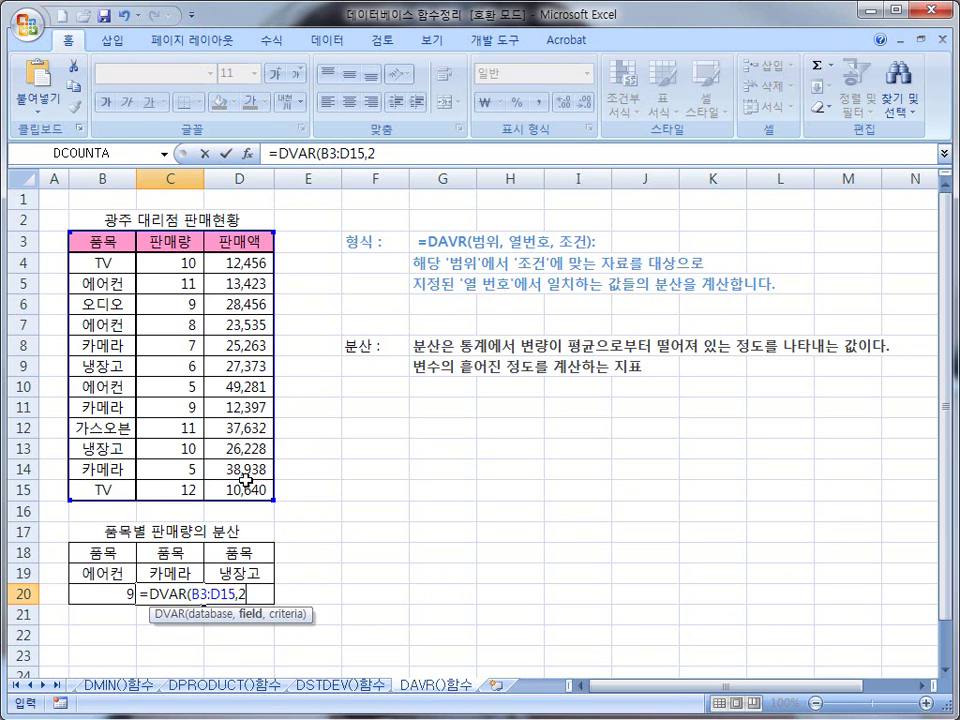
{"action": "type", "text": ","}
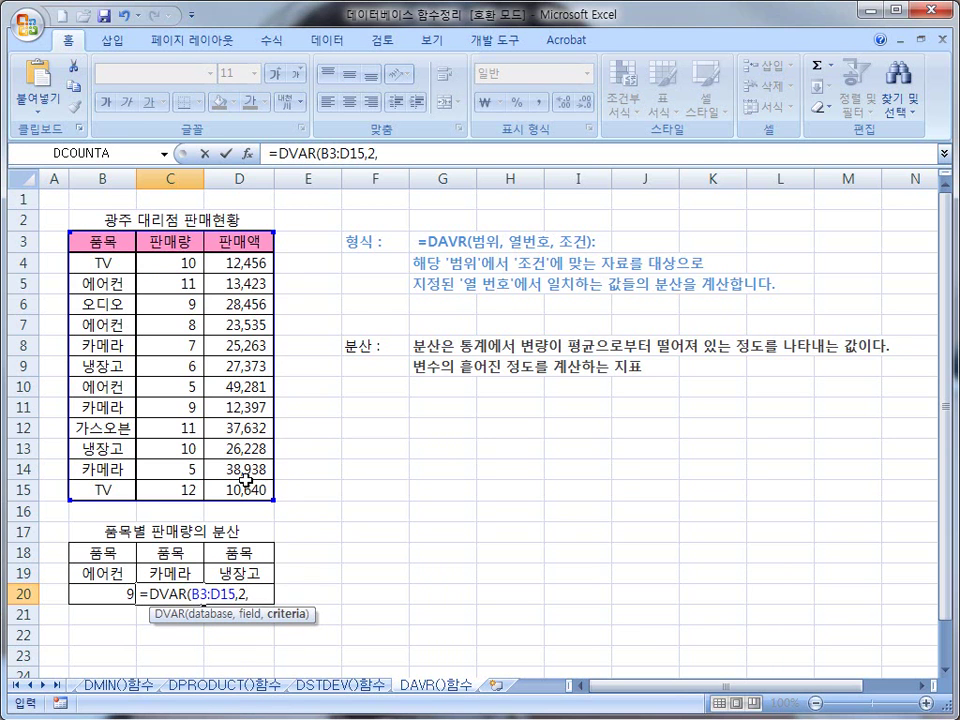
{"action": "left_click_drag", "start_coordinate": [195, 553], "coordinate": [193, 566]}
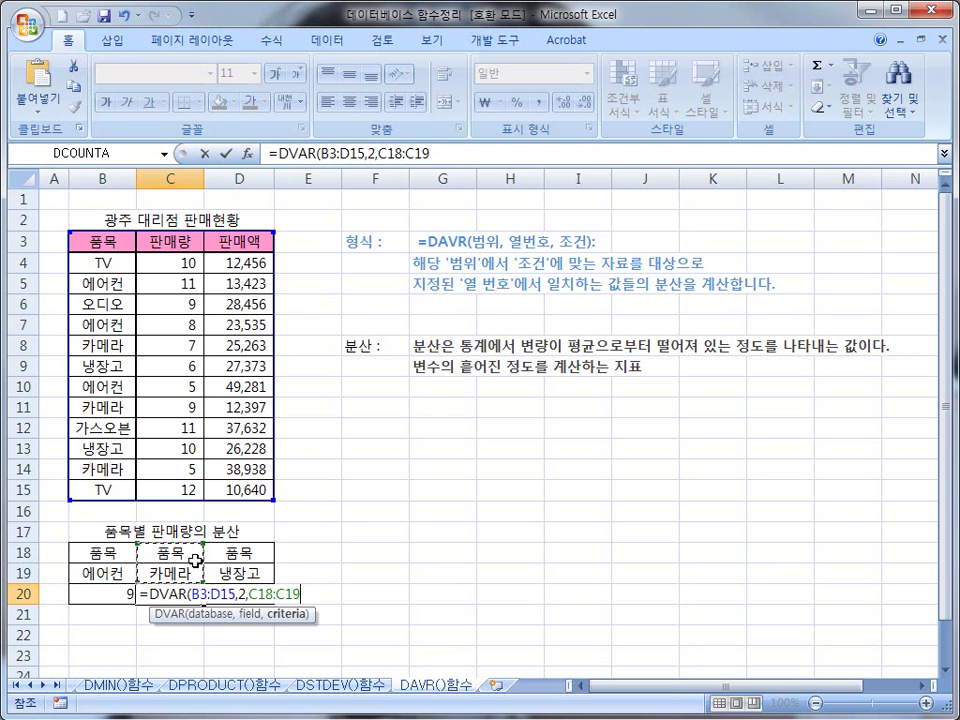
{"action": "type", "text": ")"}
{"action": "key", "text": "Return"}
- Enter =DVAR(B3:D15,2,D18:D19) in D20 to calculate the variance of the 냉장고 sales quantities
{"action": "left_click", "coordinate": [255, 596]}
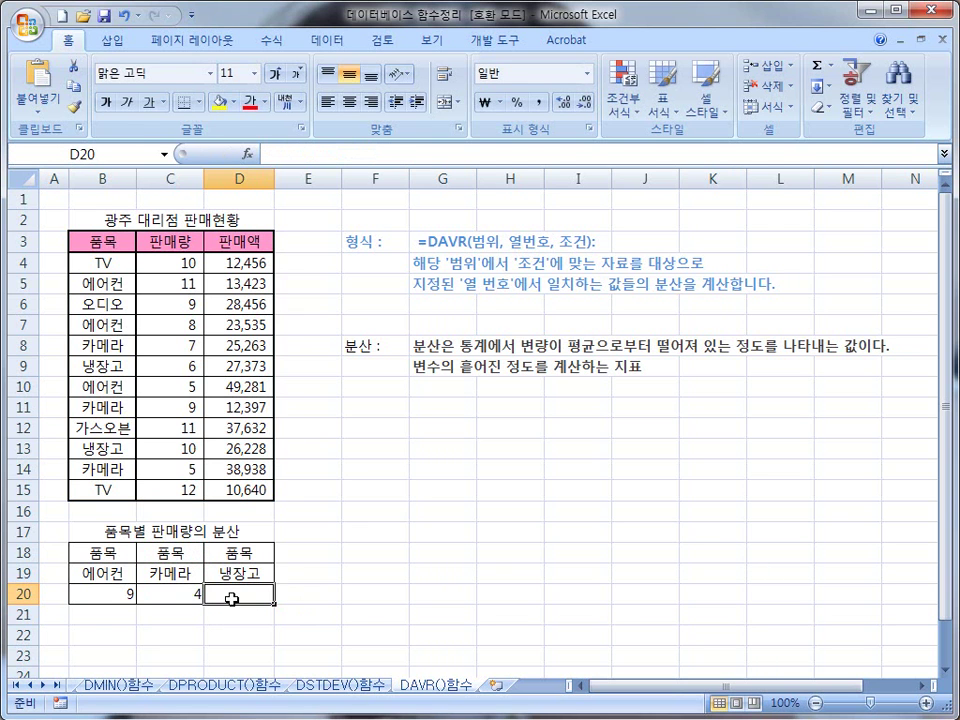
{"action": "type", "text": "="}
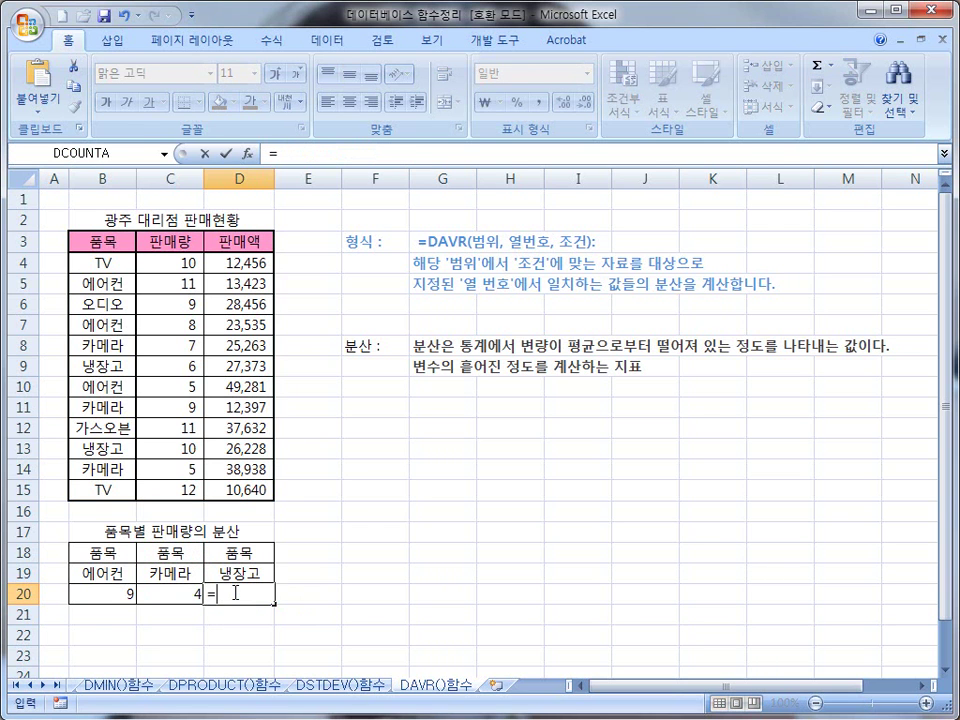
{"action": "type", "text": "DVAR"}
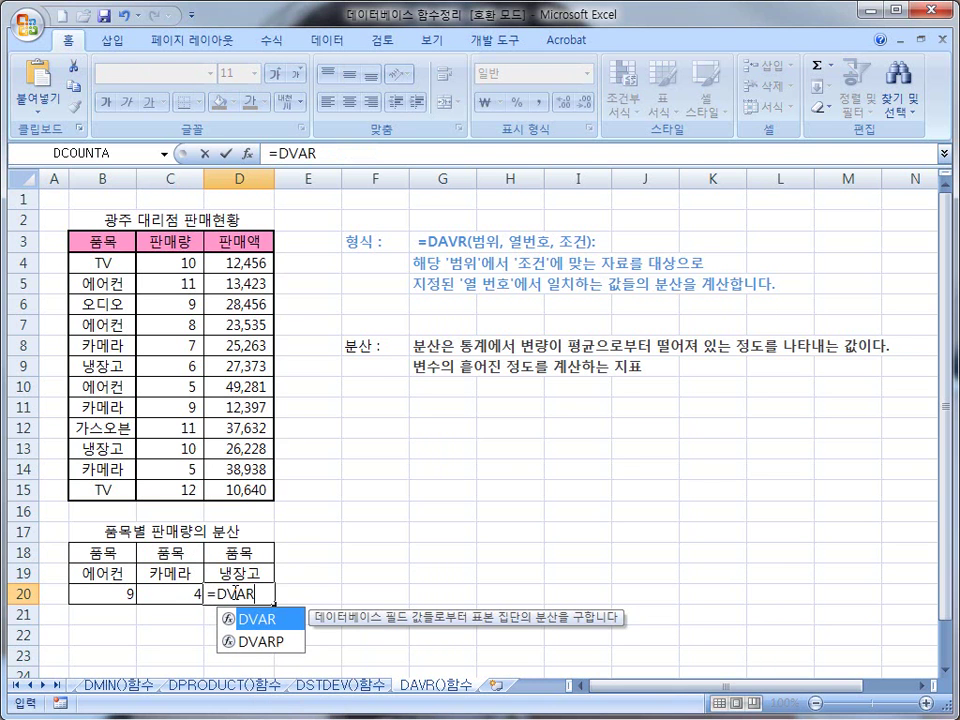
{"action": "type", "text": "("}
{"action": "left_click_drag", "start_coordinate": [92, 242], "coordinate": [232, 488]}
{"action": "type", "text": ","}
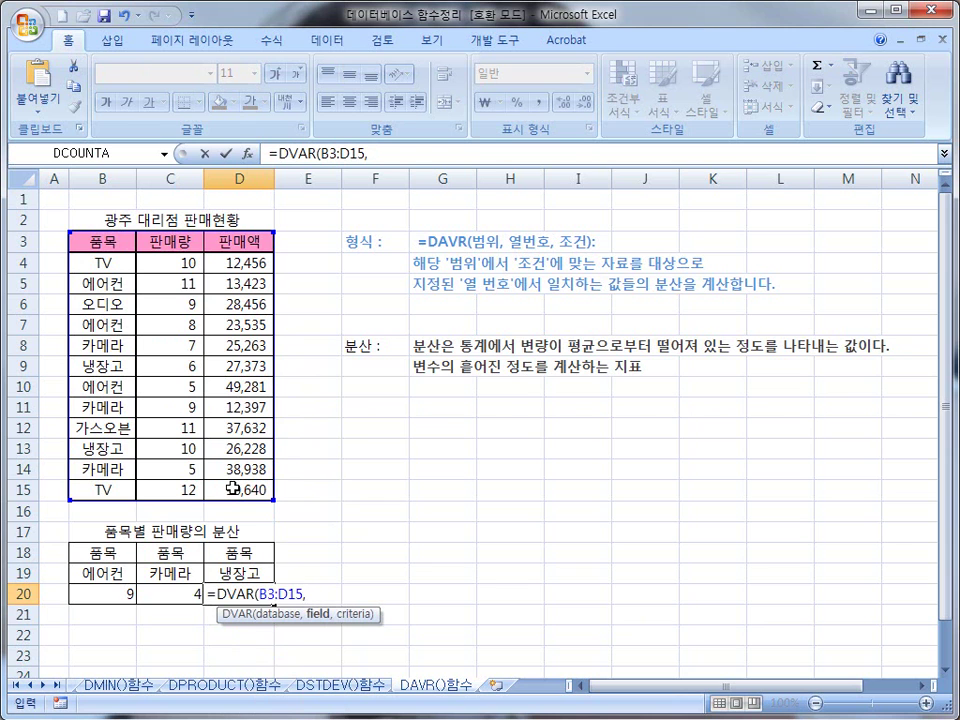
{"action": "type", "text": "2,"}
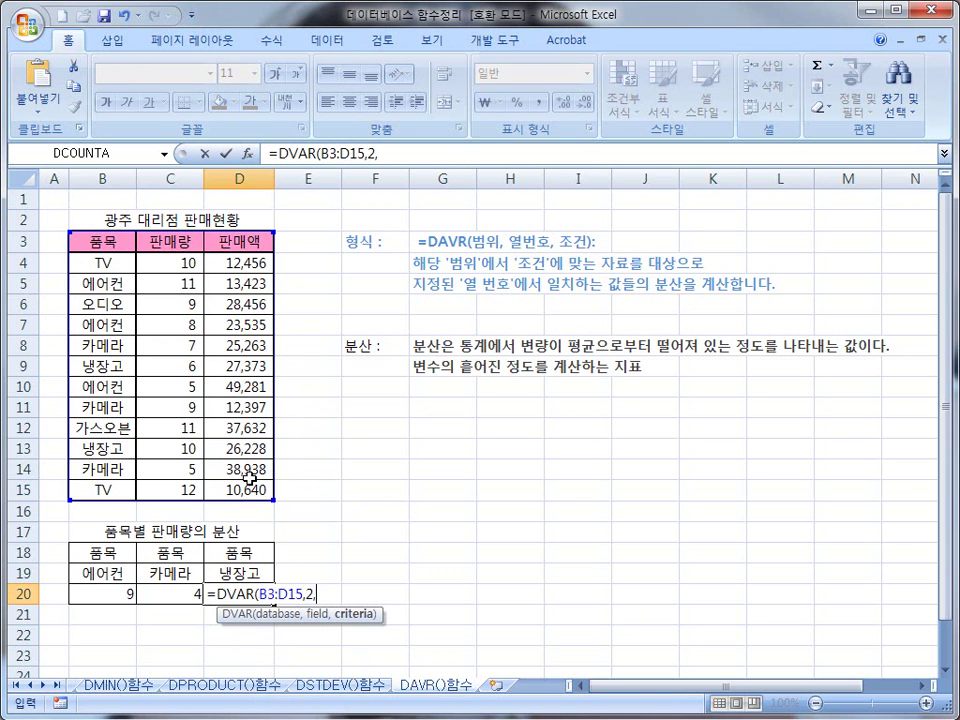
{"action": "left_click_drag", "start_coordinate": [249, 553], "coordinate": [249, 556]}
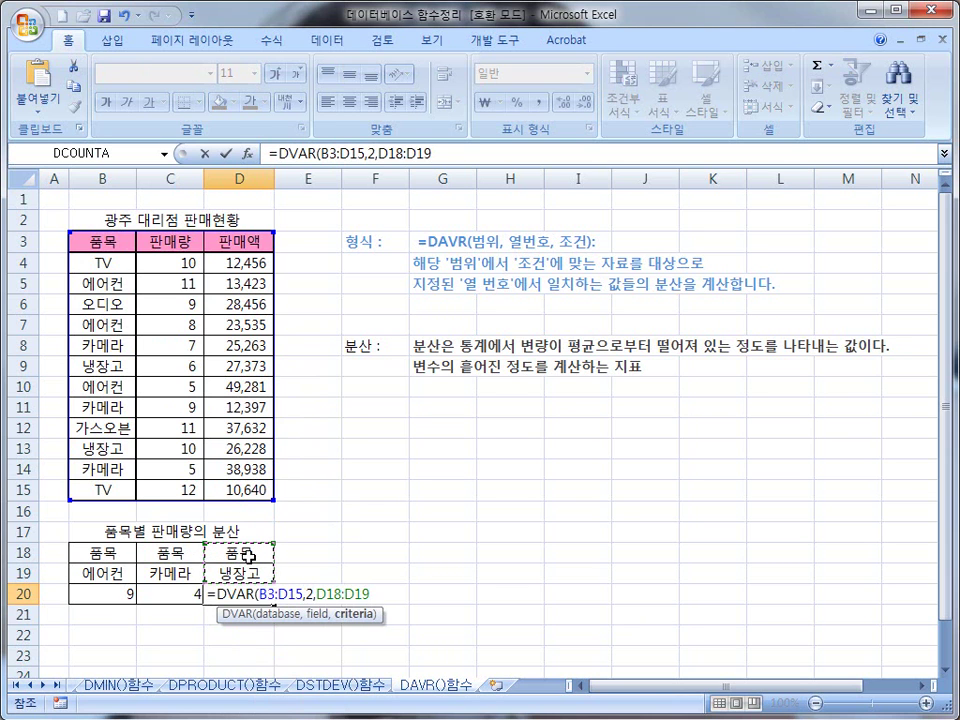
{"action": "type", "text": ")"}
{"action": "key", "text": "Return"}
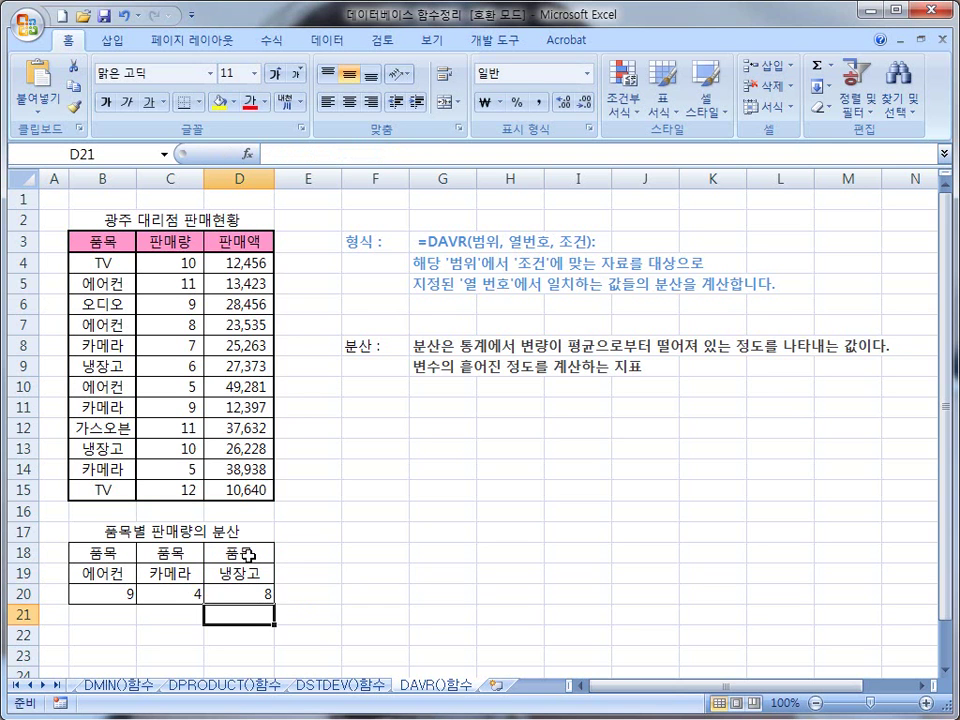
{"action": "left_click", "coordinate": [322, 594]}
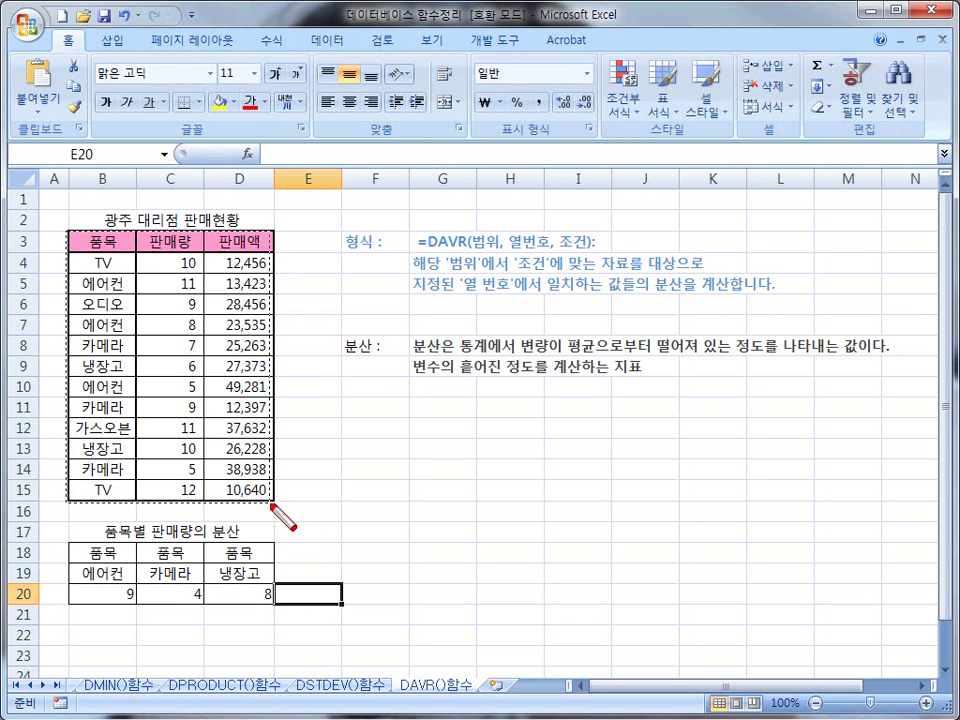
{"action": "left_click_drag", "start_coordinate": [276, 504], "coordinate": [276, 500]}
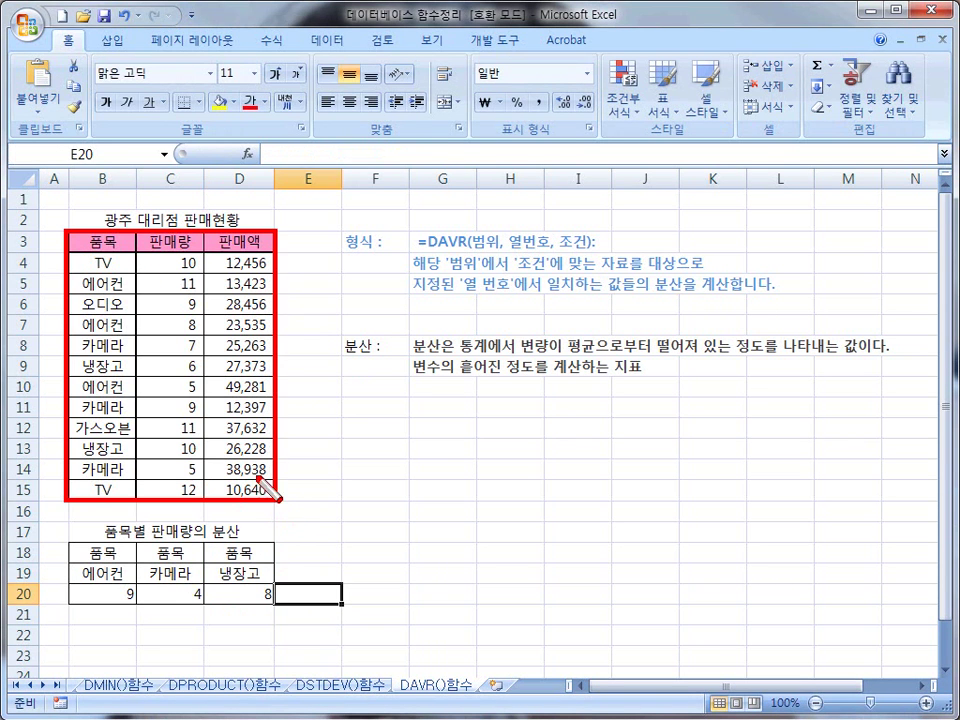
{"action": "left_click_drag", "start_coordinate": [100, 240], "coordinate": [108, 492]}
{"action": "left_click_drag", "start_coordinate": [156, 244], "coordinate": [166, 484]}
{"action": "left_click_drag", "start_coordinate": [240, 258], "coordinate": [248, 488]}
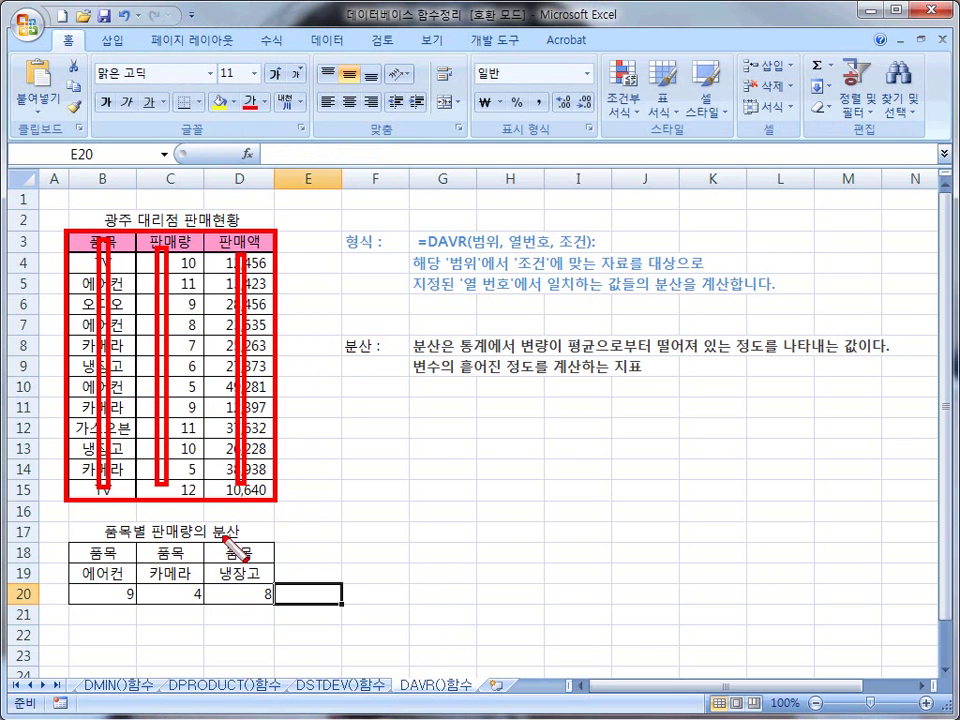
{"action": "left_click_drag", "start_coordinate": [506, 223], "coordinate": [541, 256]}
{"action": "key", "text": "Escape"}
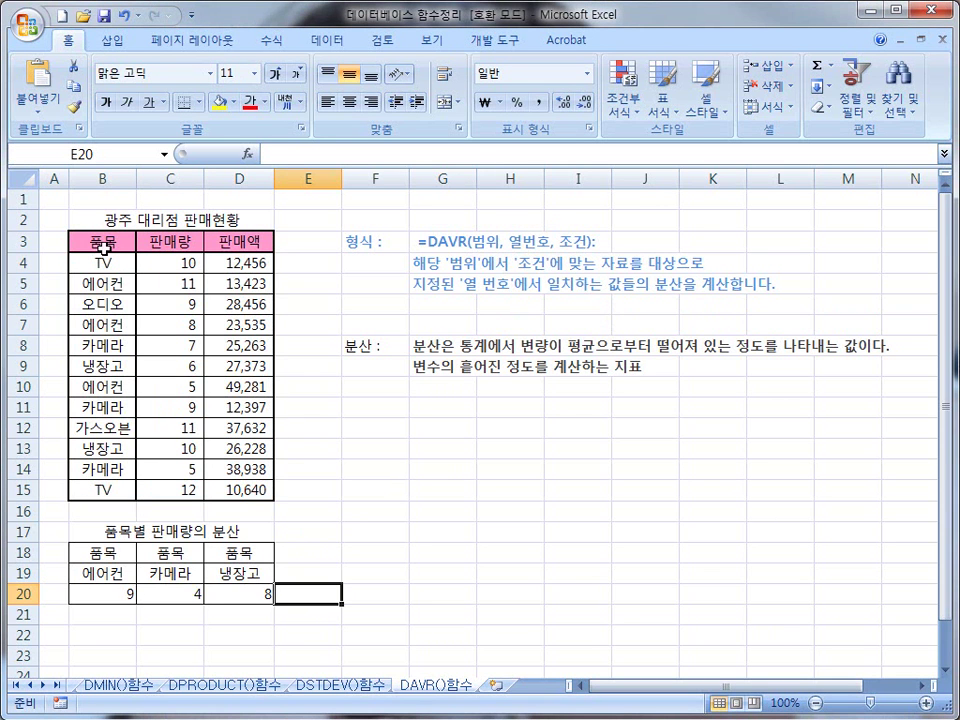
{"action": "key", "text": "ctrl+shift+d"}
{"action": "left_click_drag", "start_coordinate": [69, 231], "coordinate": [137, 276]}
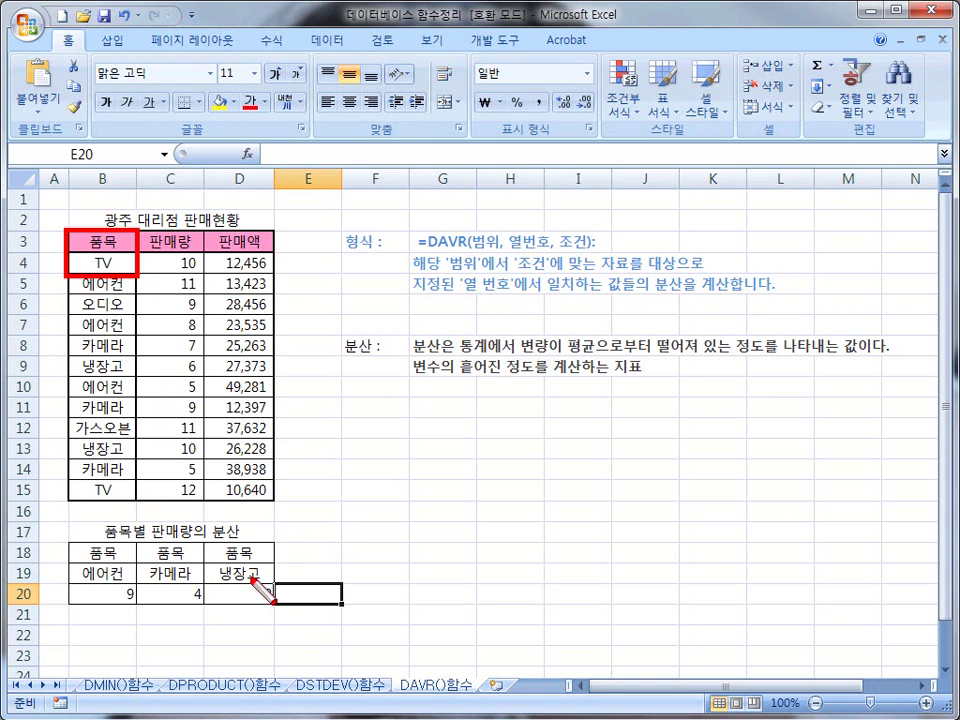
{"action": "left_click_drag", "start_coordinate": [273, 545], "coordinate": [342, 584]}
{"action": "key", "text": "Escape"}
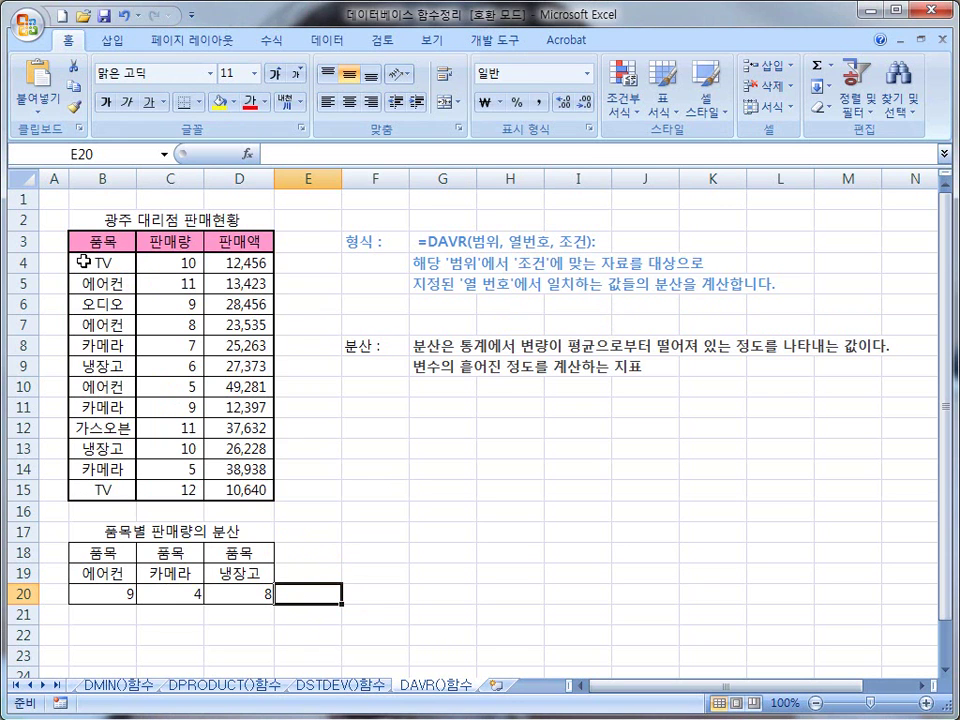